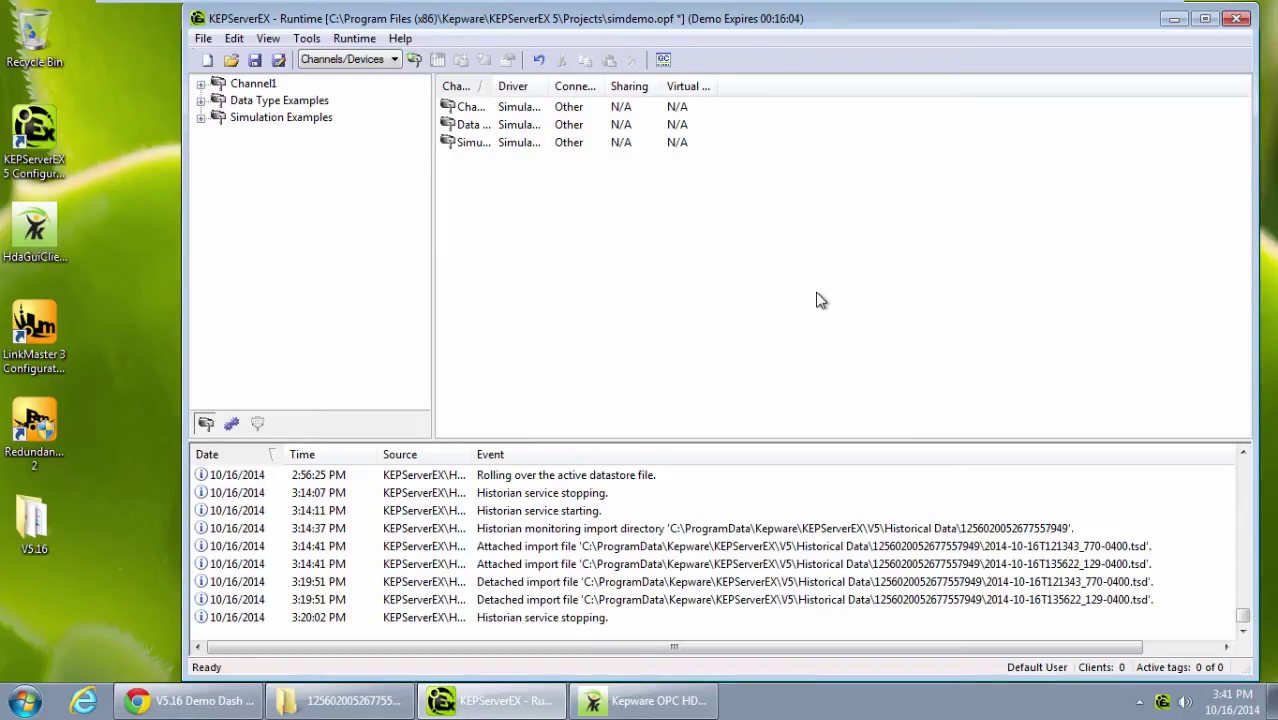
# - Select the Simulation Examples Functions device and switch the configuration view to Local Historian
pyautogui.click(393, 61)
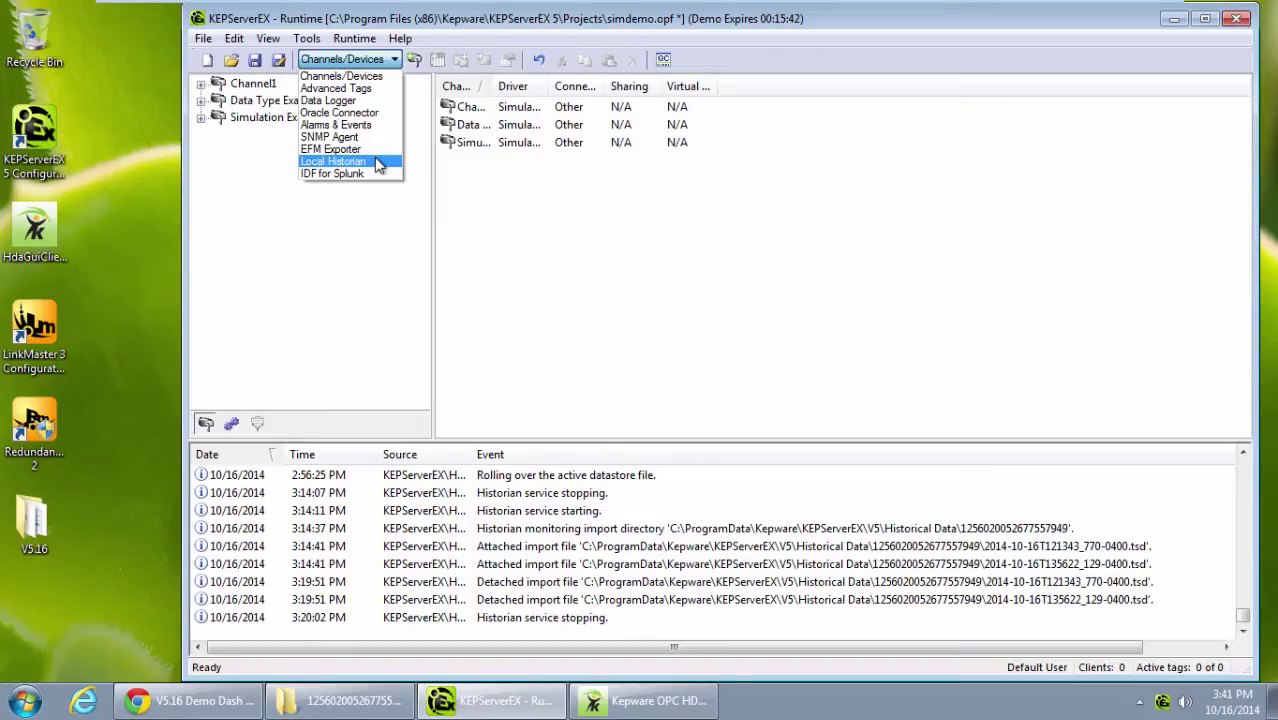
pyautogui.click(313, 243)
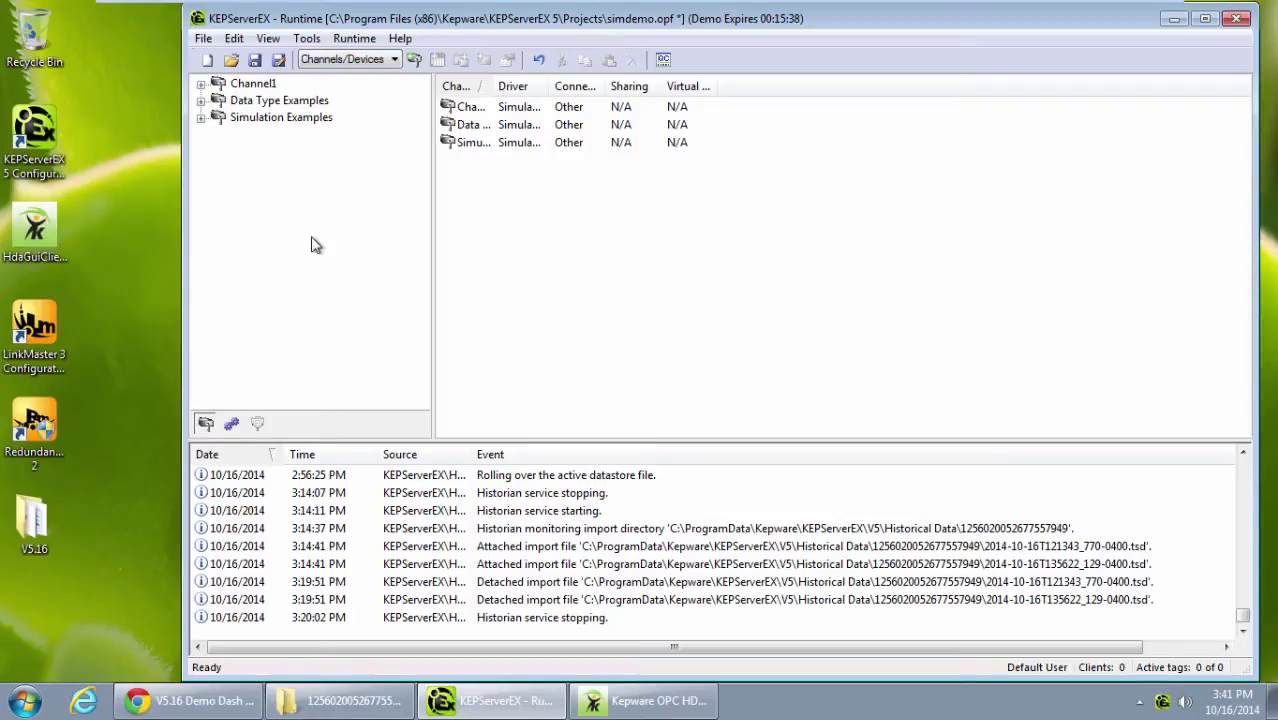
pyautogui.click(201, 118)
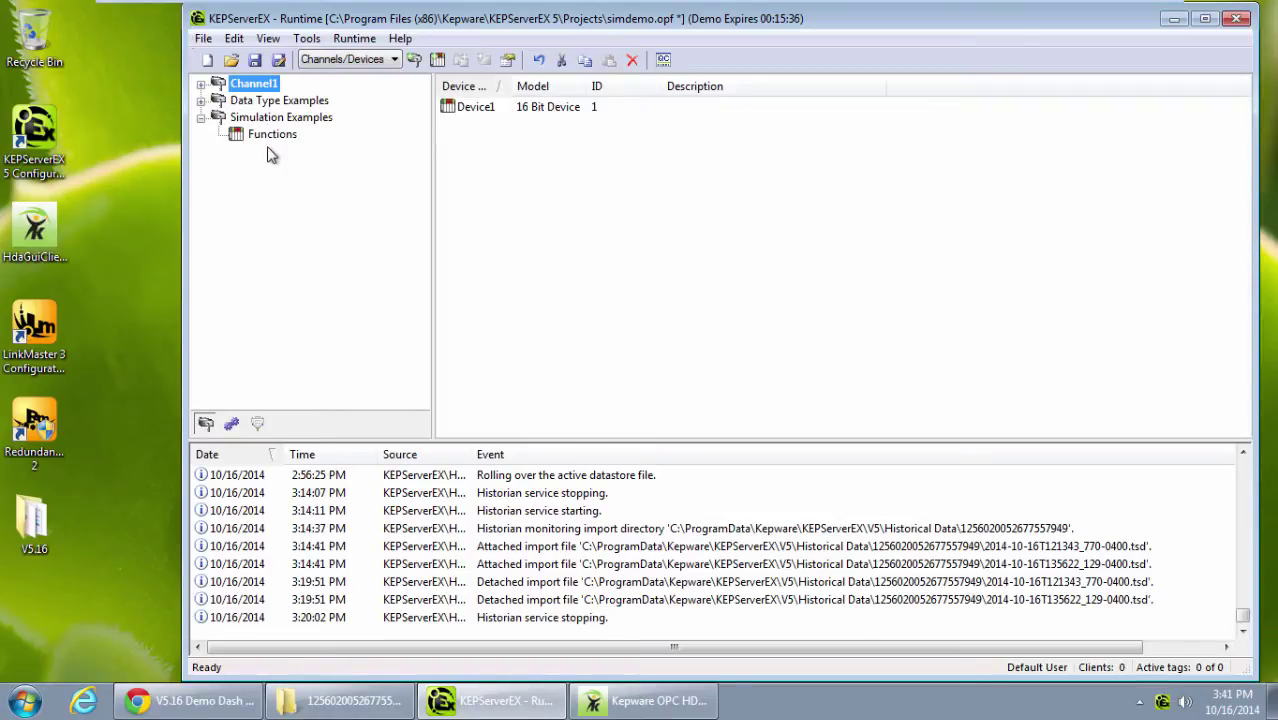
pyautogui.click(272, 134)
pyautogui.click(394, 59)
pyautogui.click(328, 163)
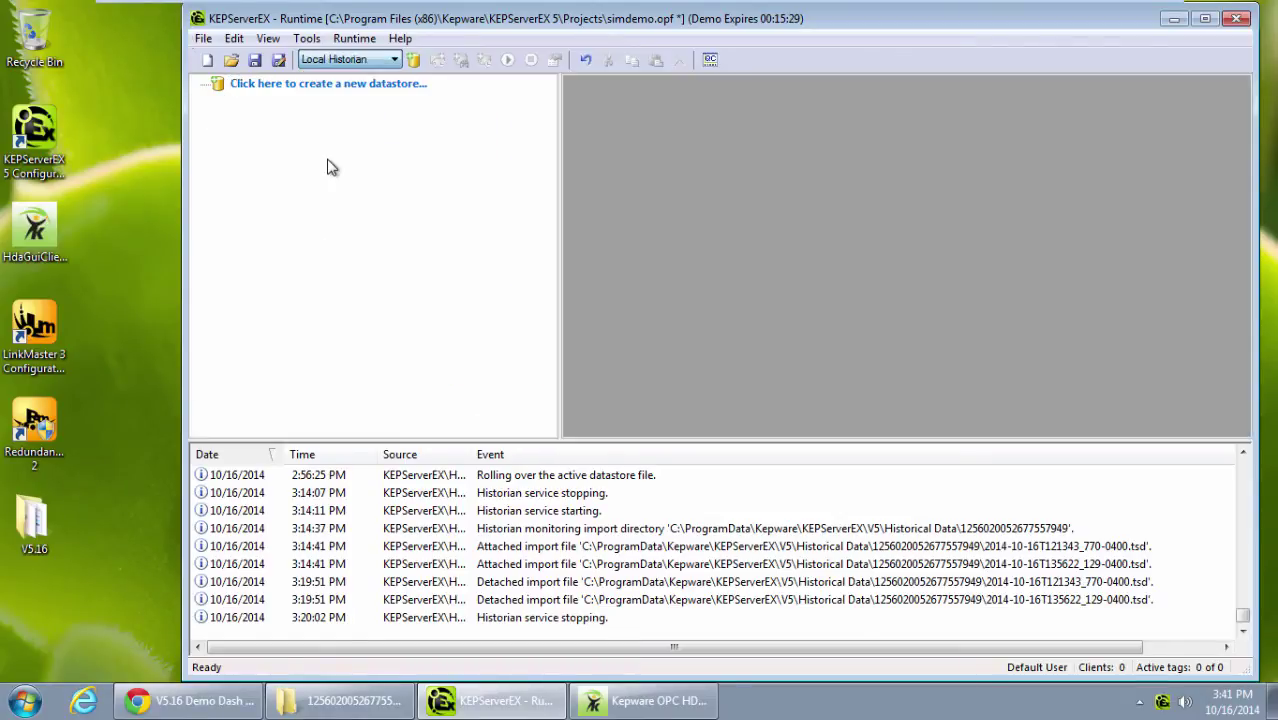
# - Start a new datastore with the default archive location and no import folder
pyautogui.click(318, 86)
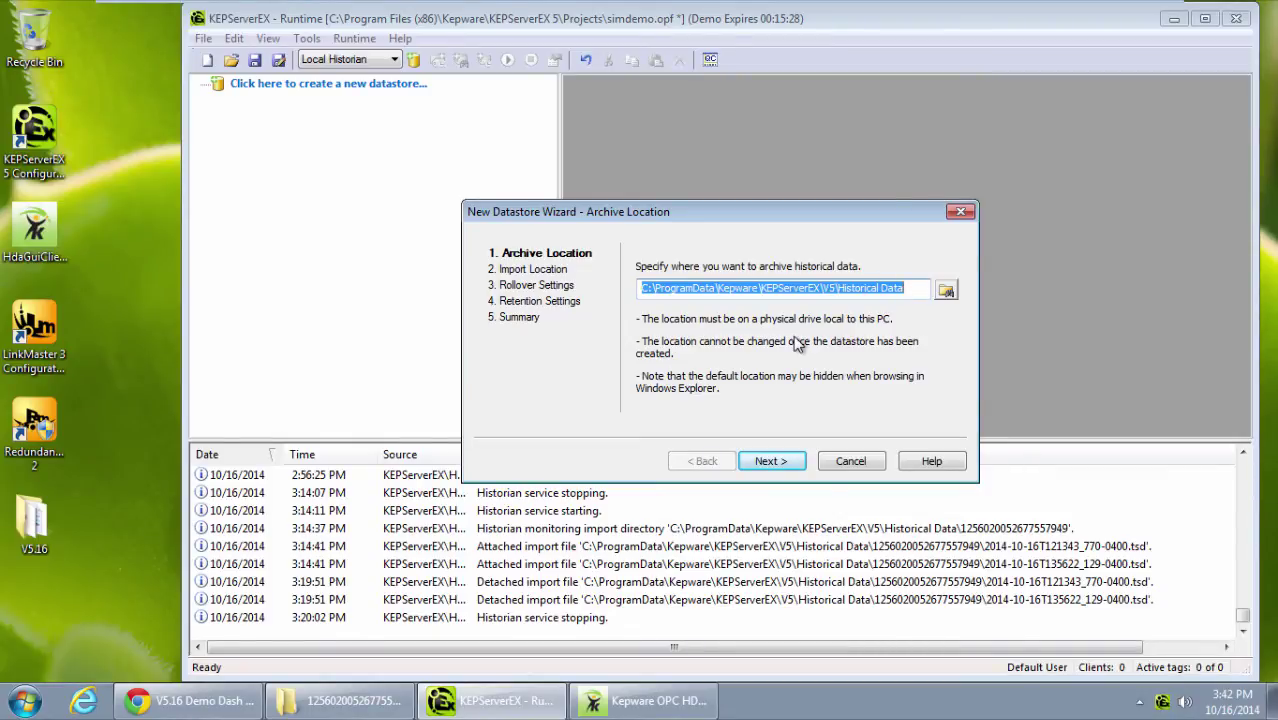
pyautogui.click(768, 463)
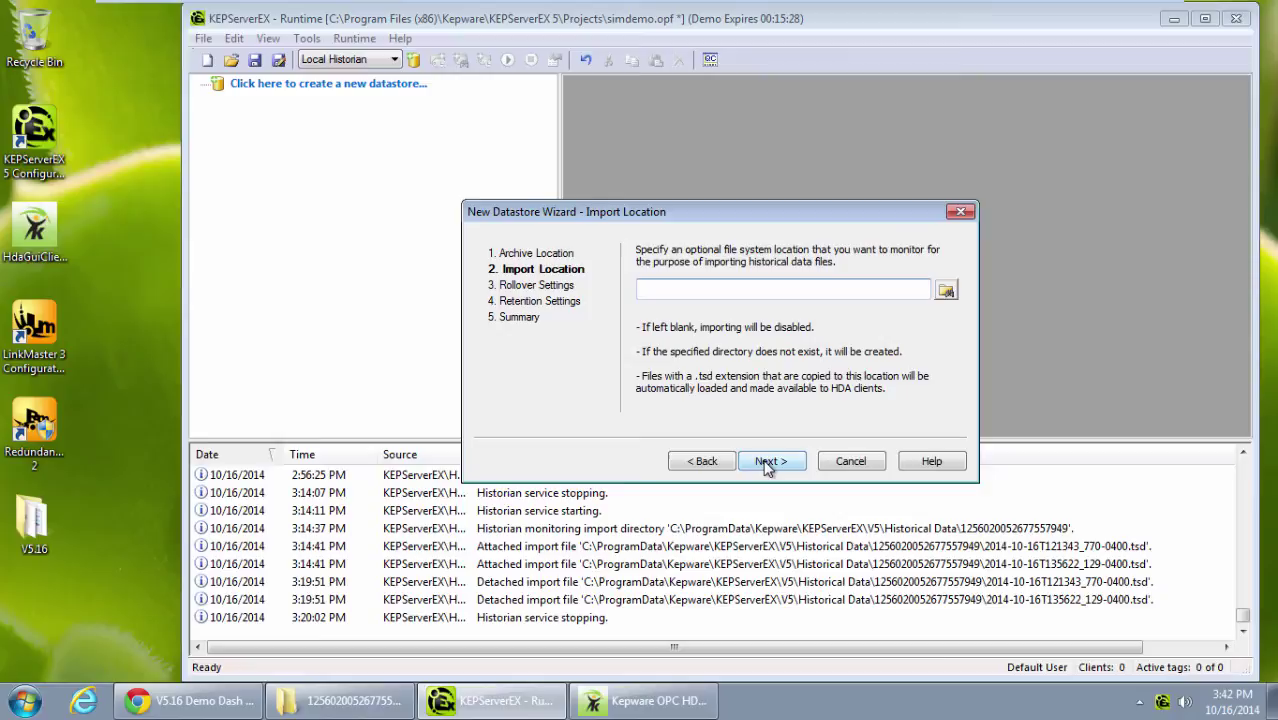
pyautogui.click(768, 463)
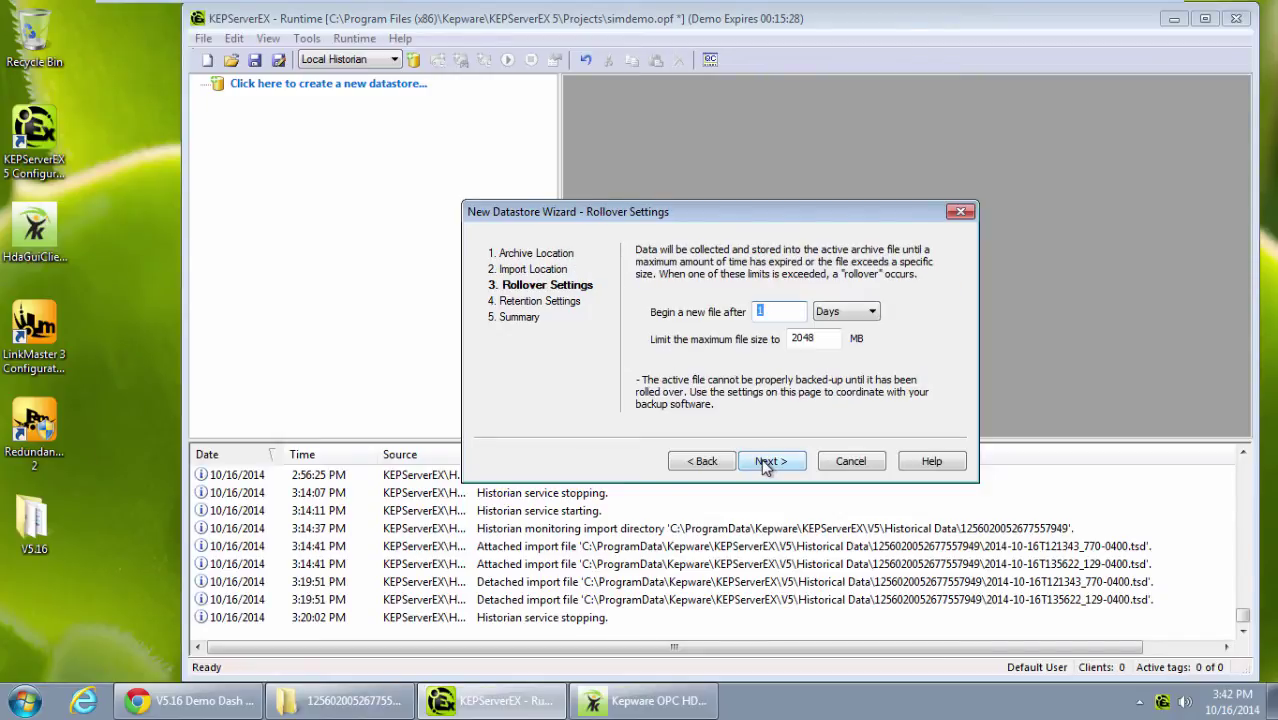
# - Keep rollover at 1 day or 2048 MB with unlimited retention, reaching the Summary
pyautogui.click(777, 310)
pyautogui.moveTo(772, 310); pyautogui.dragTo(743, 316)
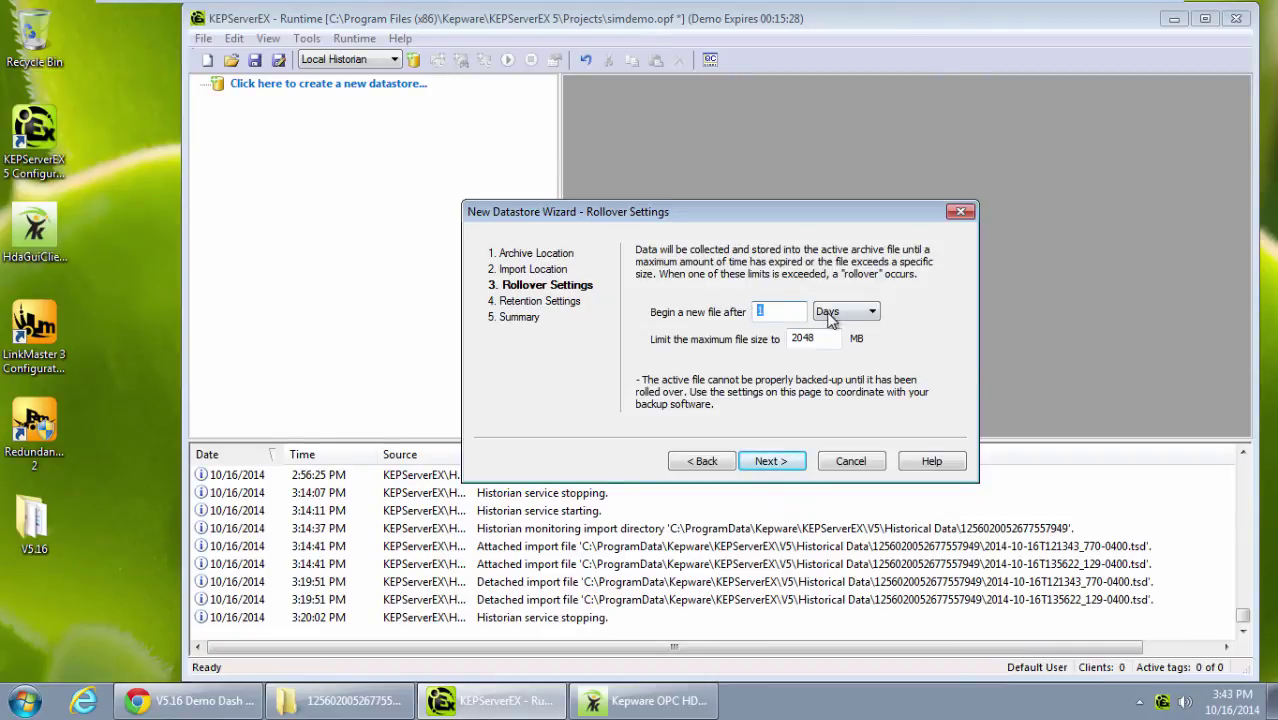
pyautogui.click(828, 318)
pyautogui.press('Tab')
pyautogui.click(777, 317)
pyautogui.moveTo(812, 338); pyautogui.dragTo(779, 338)
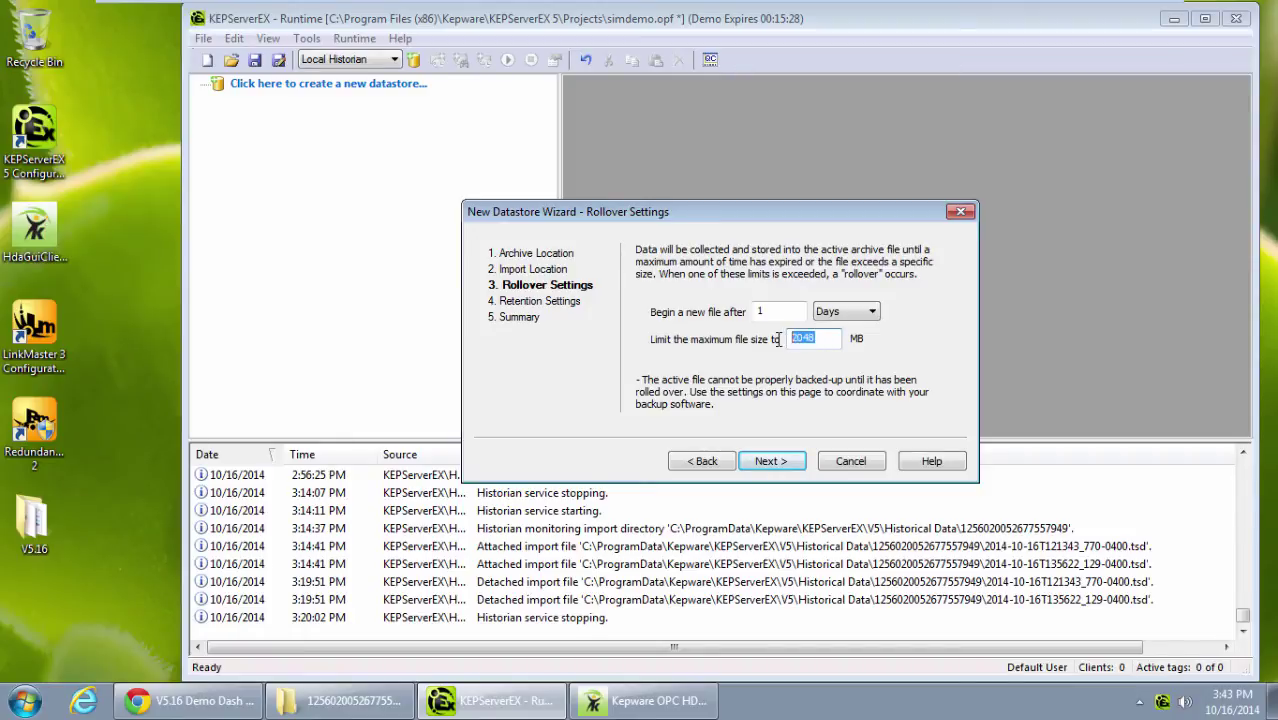
pyautogui.click(776, 458)
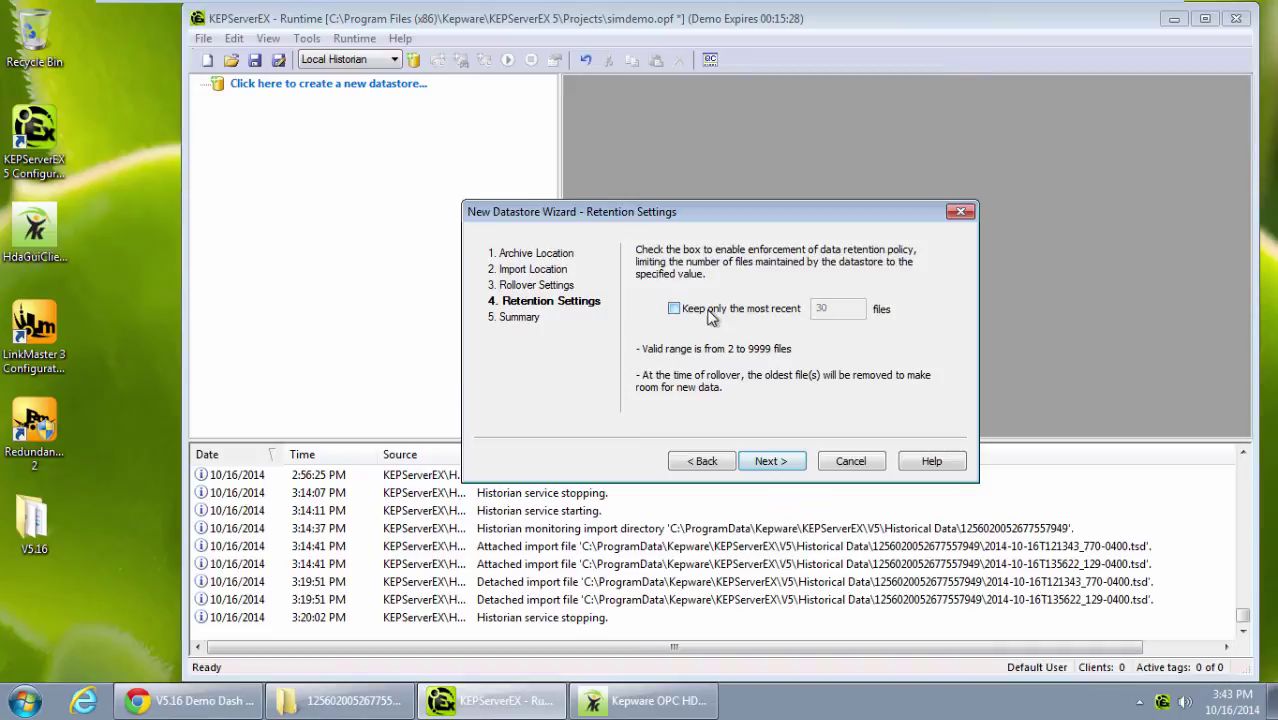
pyautogui.click(674, 309)
pyautogui.moveTo(843, 308); pyautogui.dragTo(811, 308)
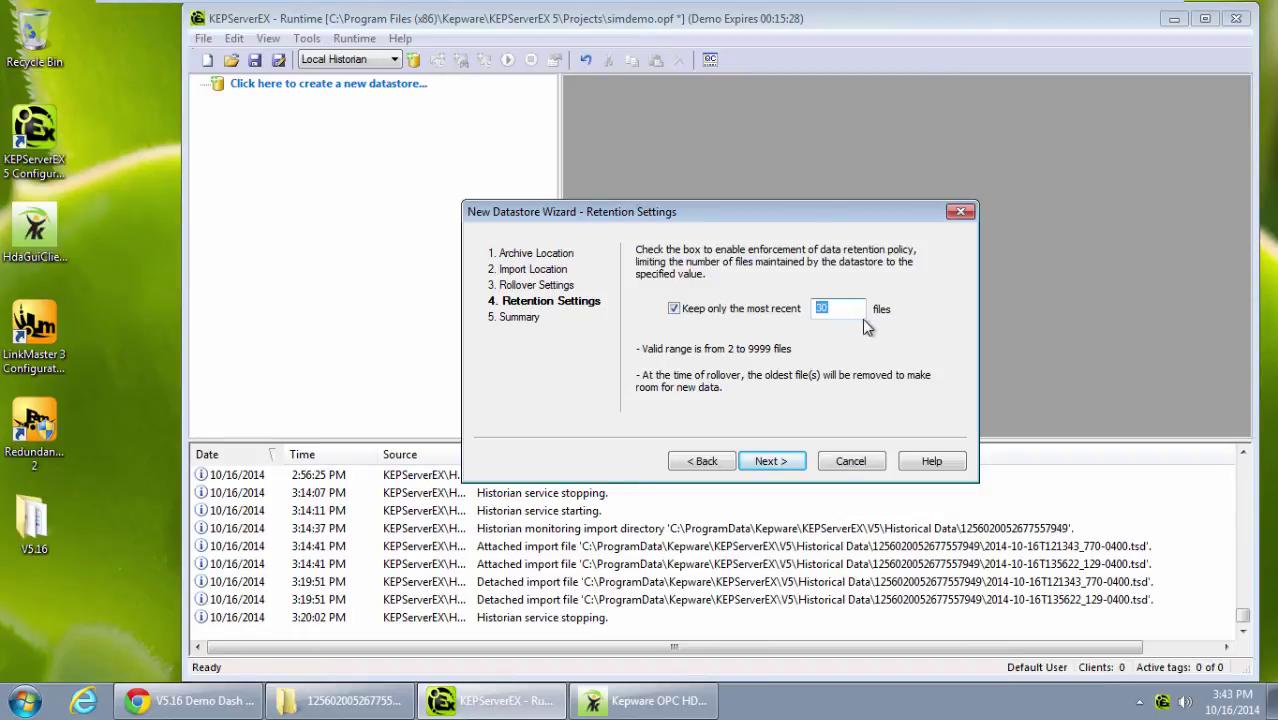
pyautogui.click(796, 466)
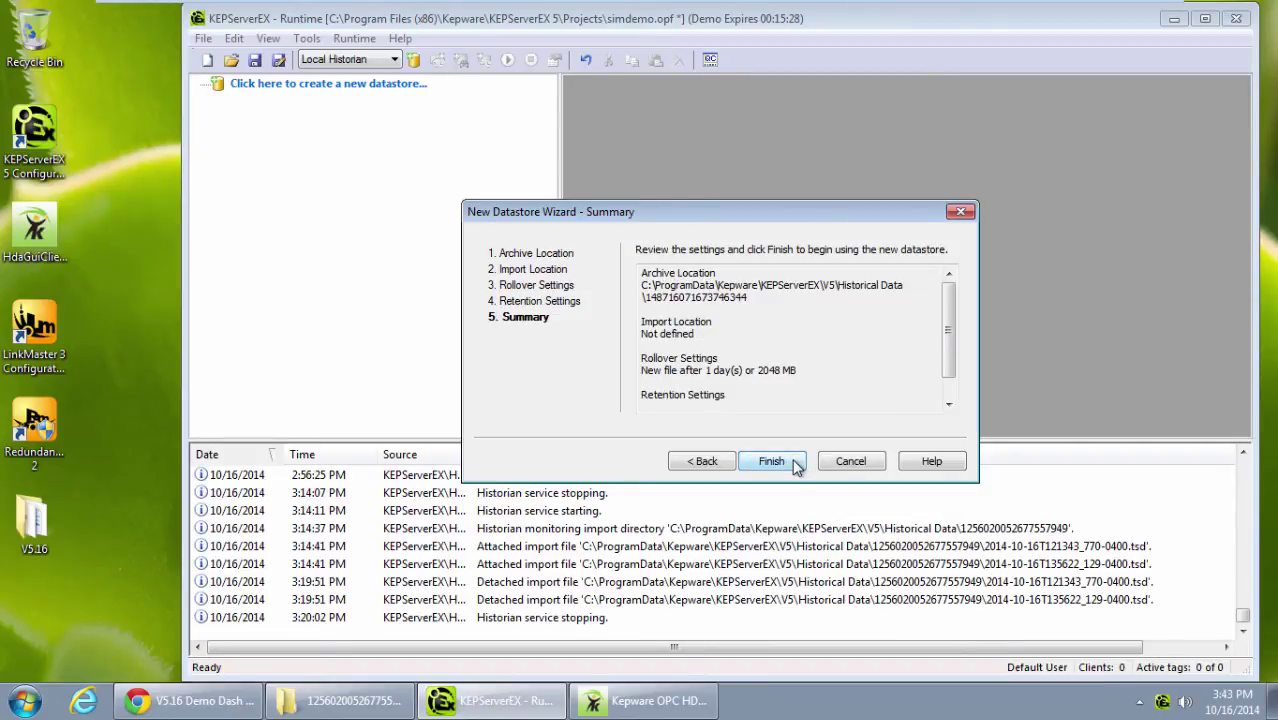
pyautogui.scroll(-1, 948, 293)
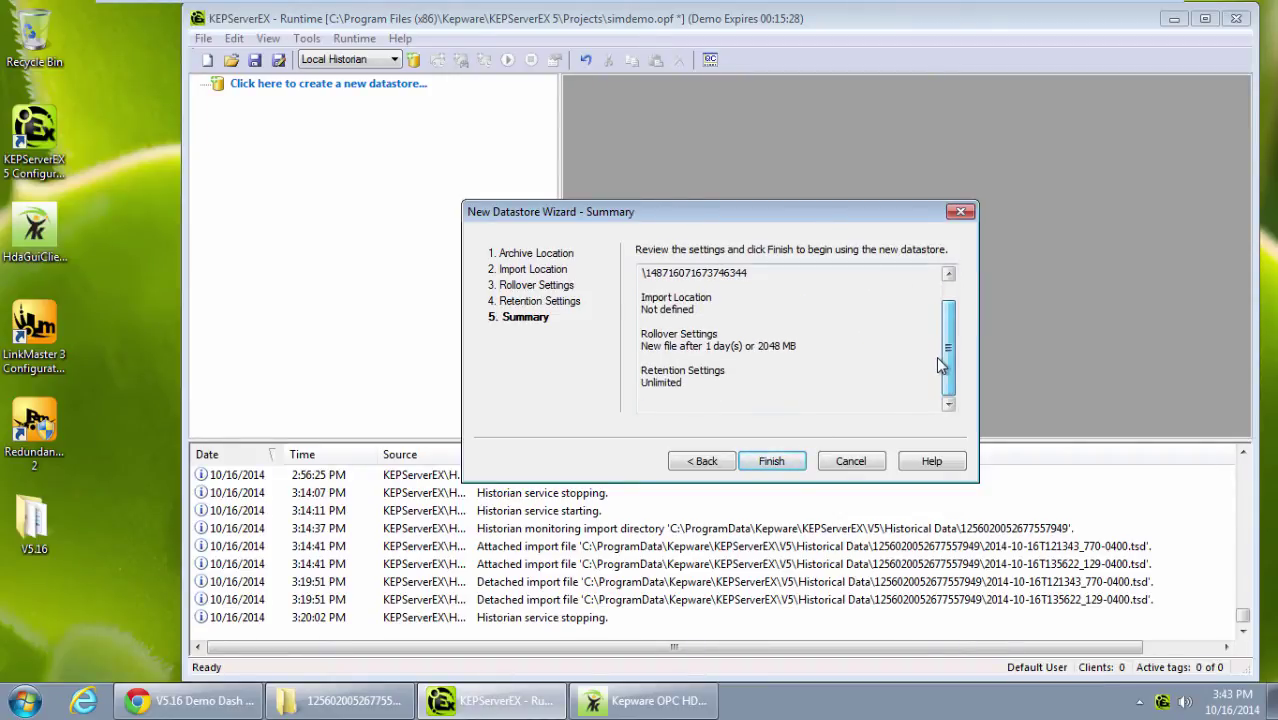
# - Finish the wizard and review disk space, free space, tag count, collection rate and size properties
pyautogui.click(771, 462)
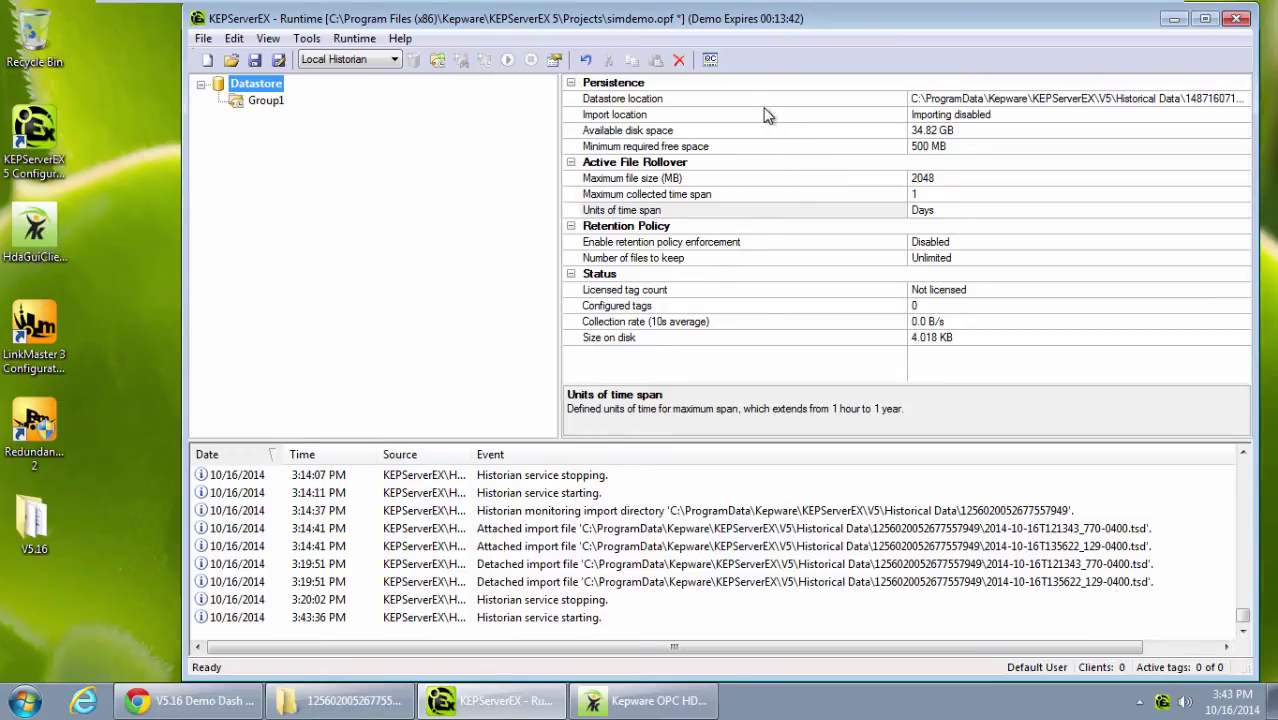
pyautogui.click(843, 133)
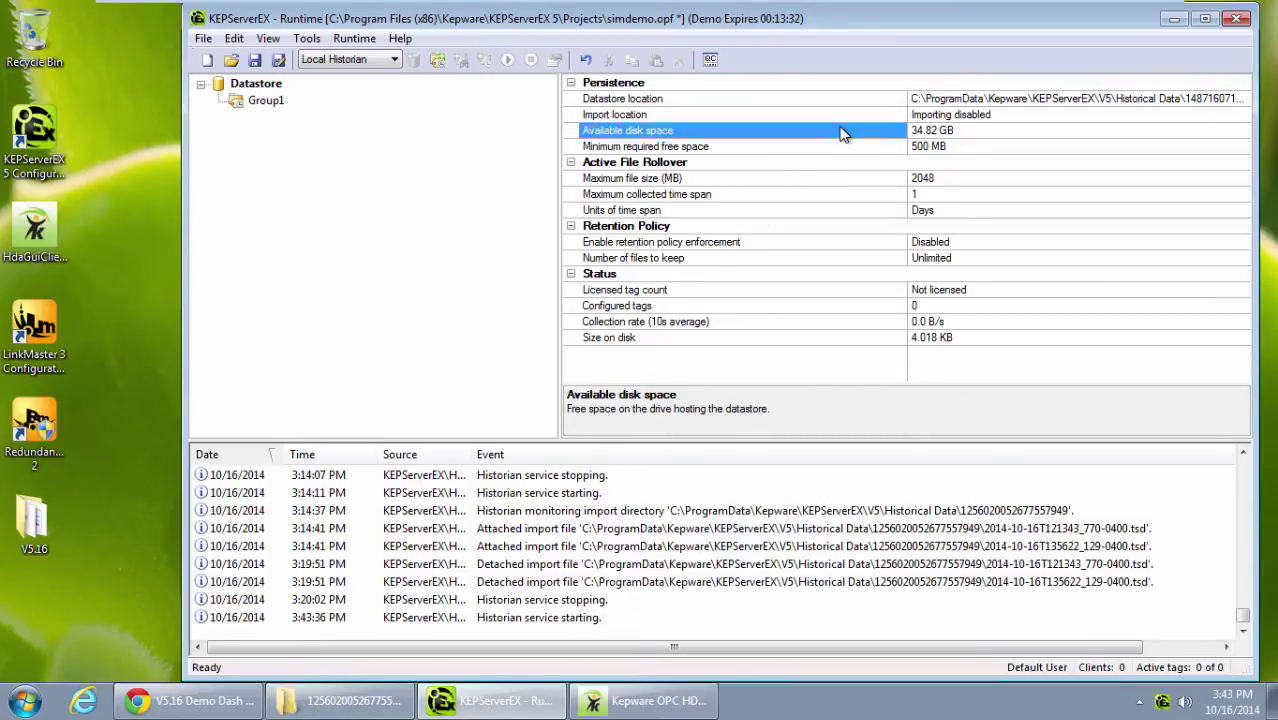
pyautogui.click(845, 151)
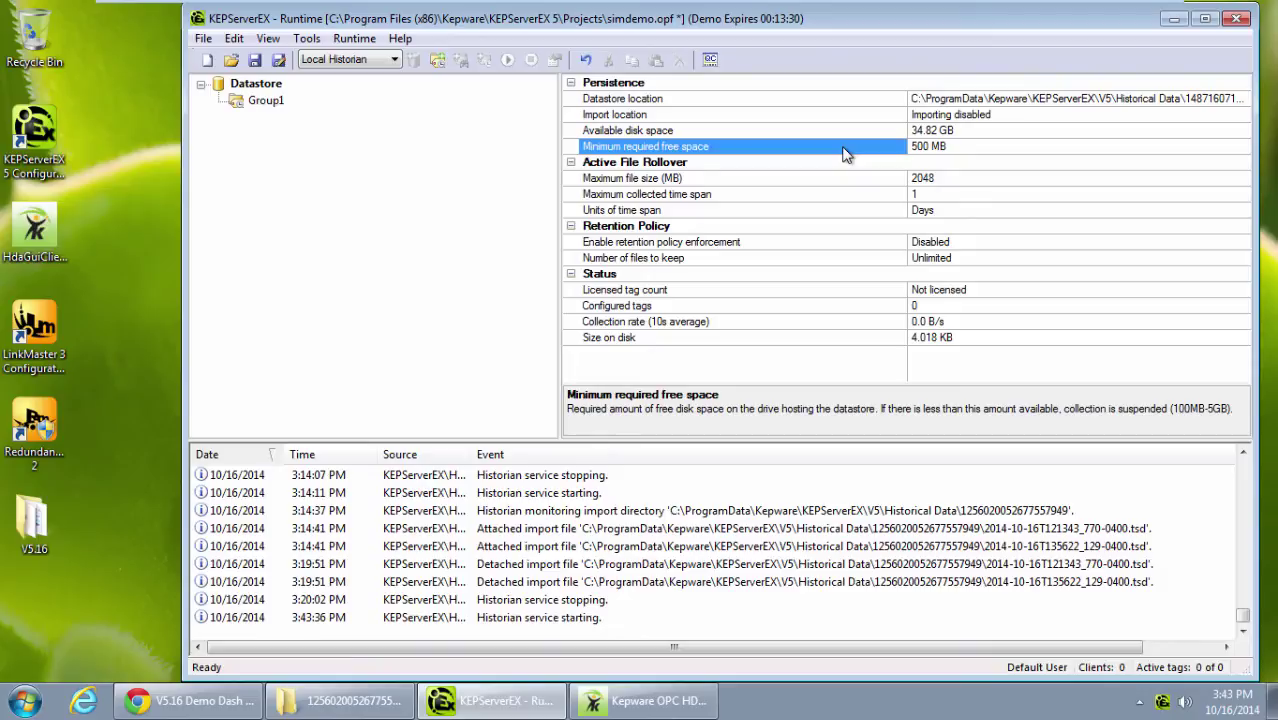
pyautogui.click(813, 292)
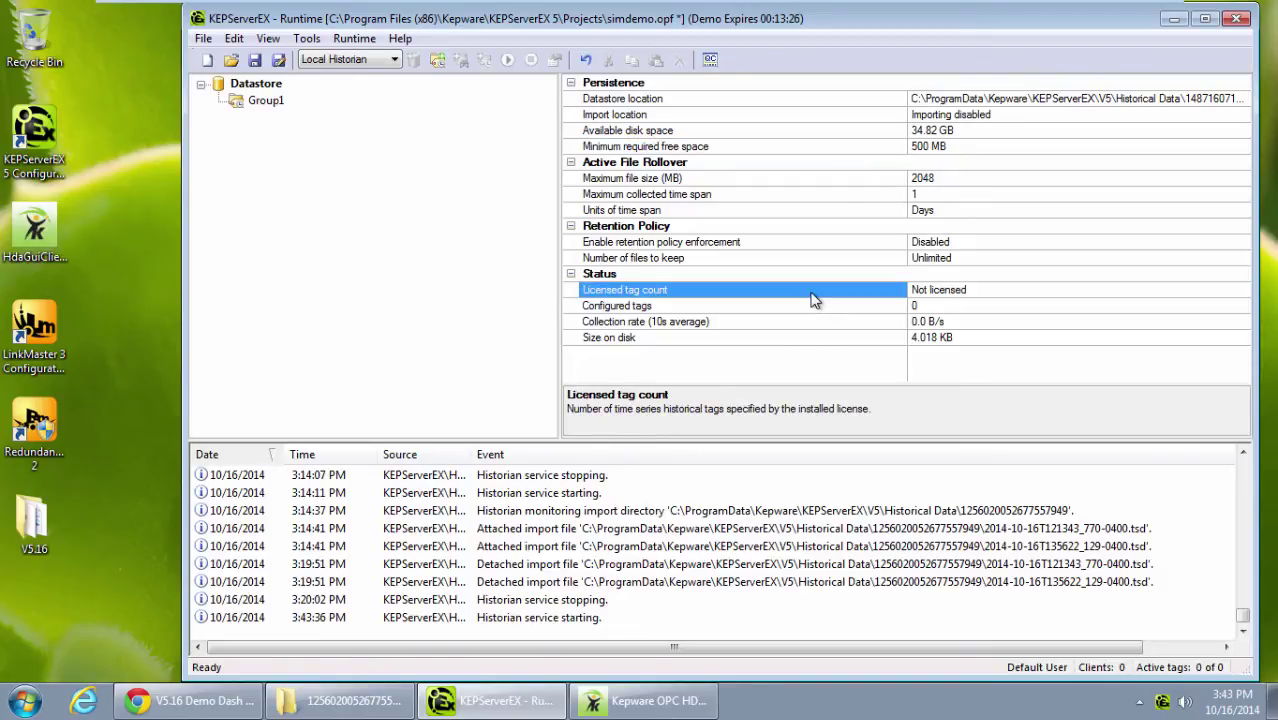
pyautogui.click(821, 309)
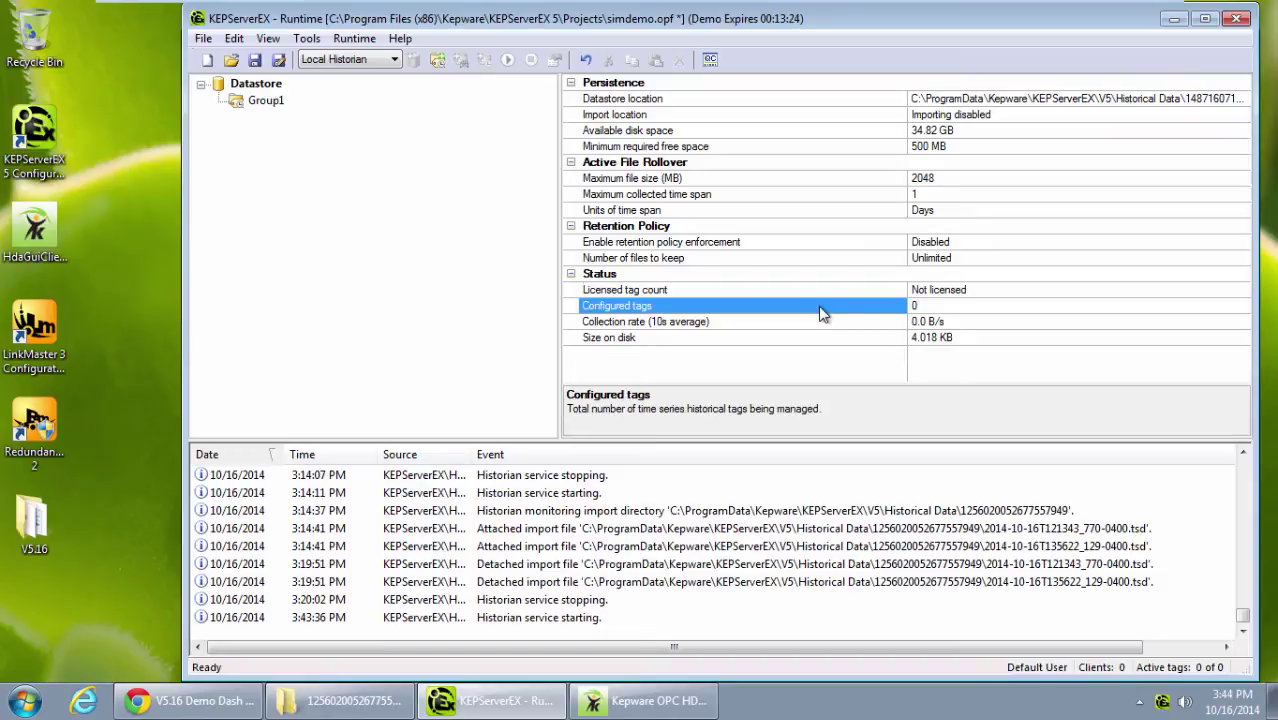
pyautogui.click(821, 325)
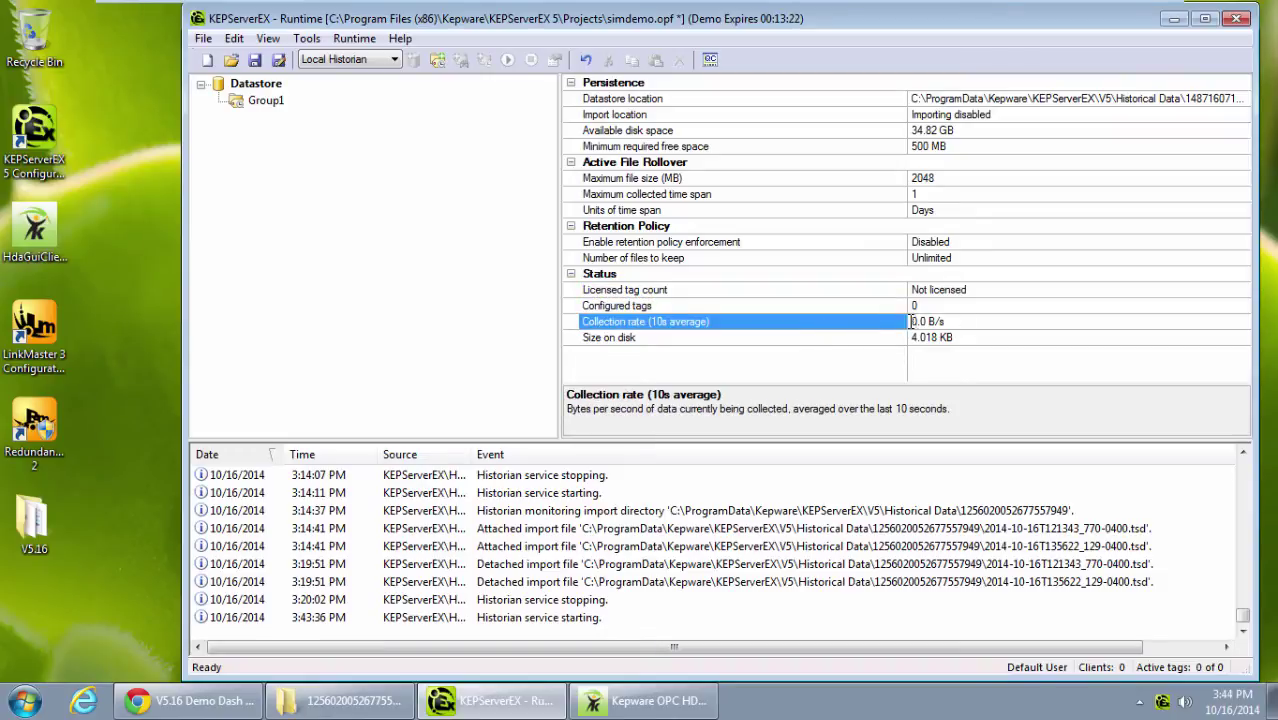
pyautogui.click(886, 340)
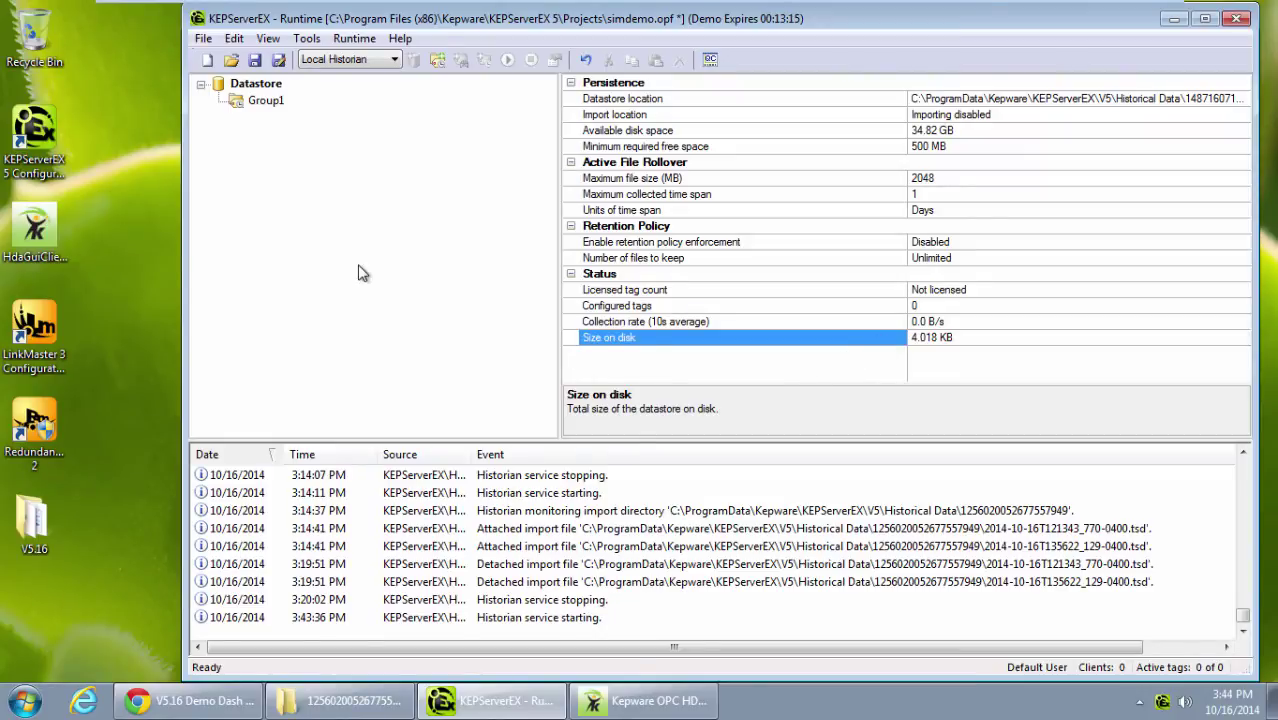
# - Add the whole Simulation Examples Functions branch (16 tags) to Group1 at 1000 ms
pyautogui.click(266, 103)
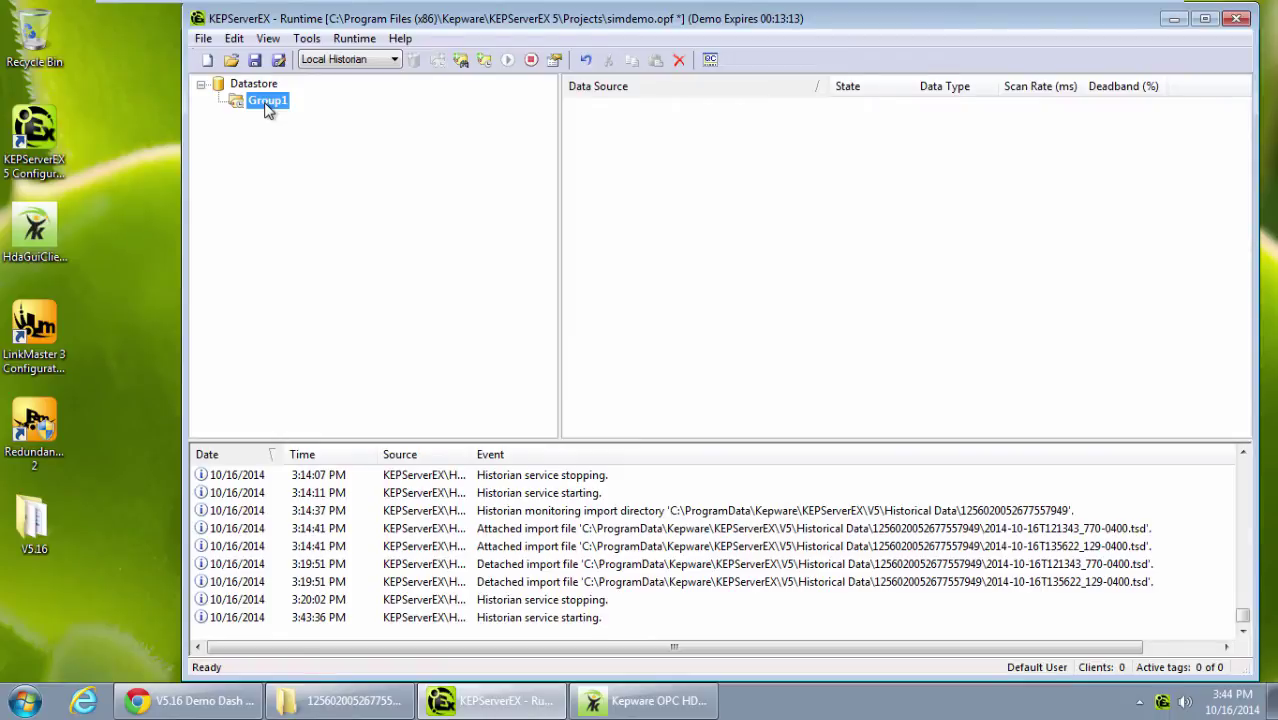
pyautogui.click(462, 62)
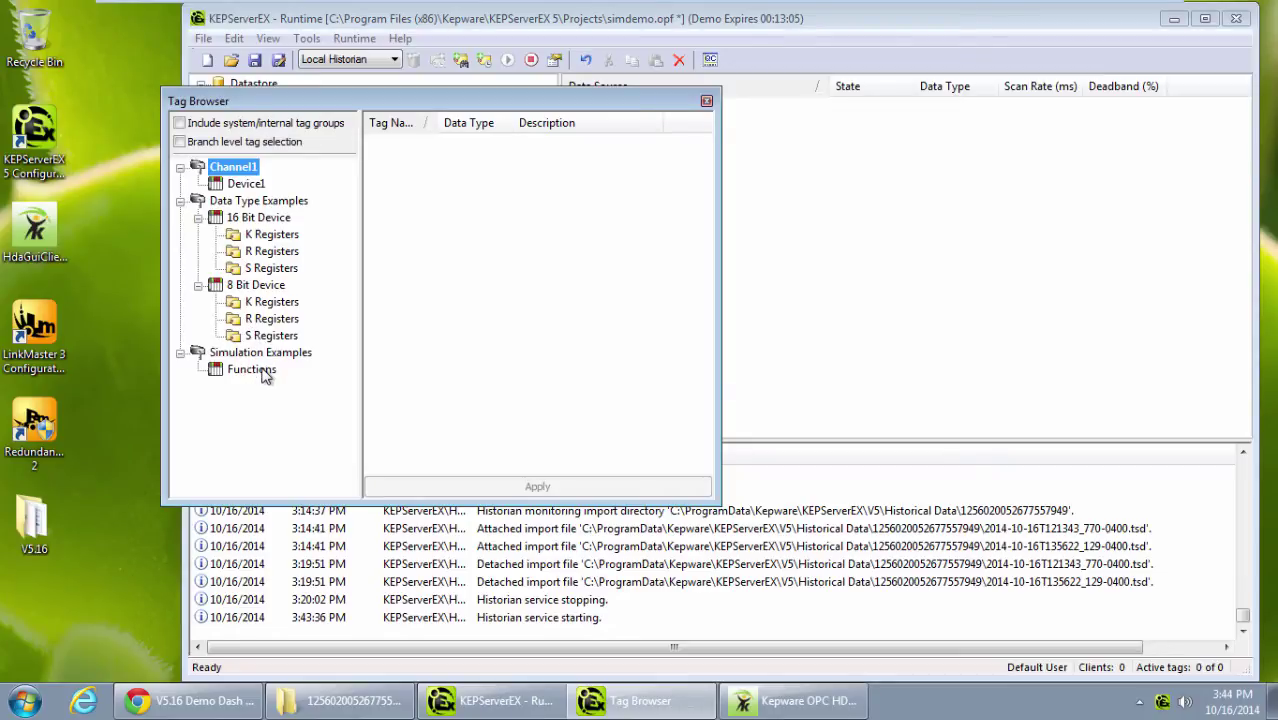
pyautogui.rightClick(263, 371)
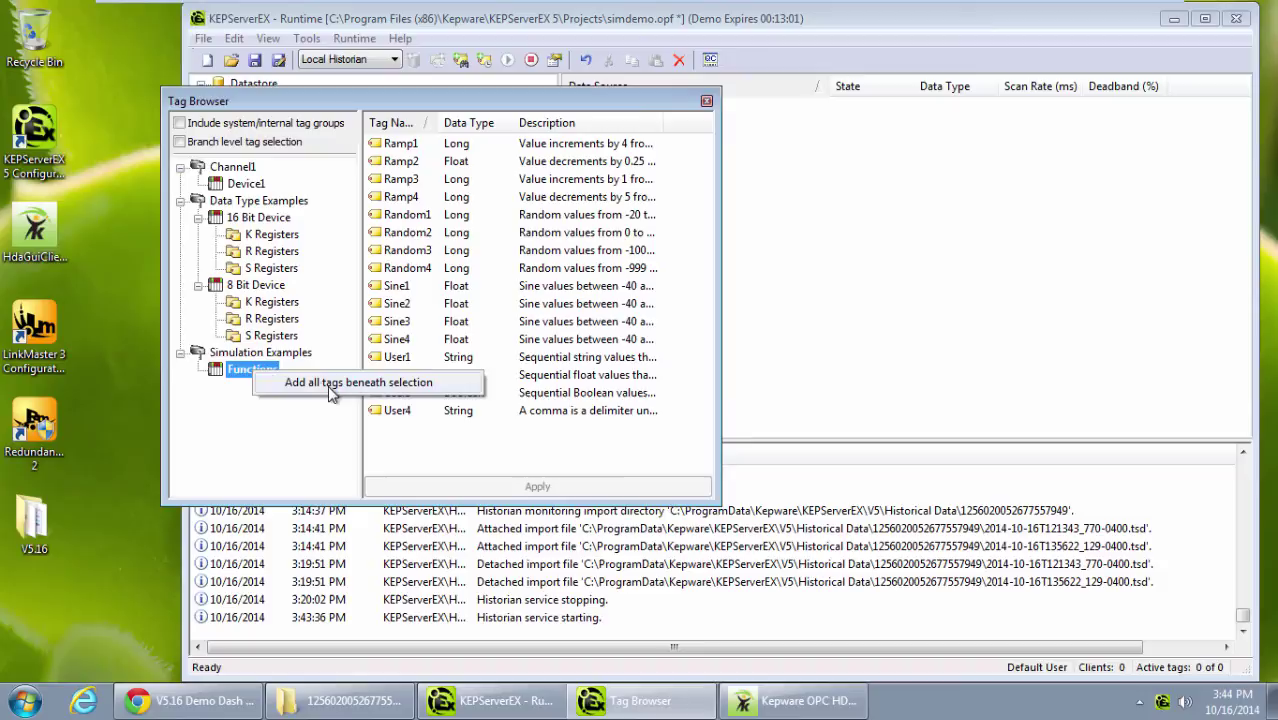
pyautogui.click(241, 370)
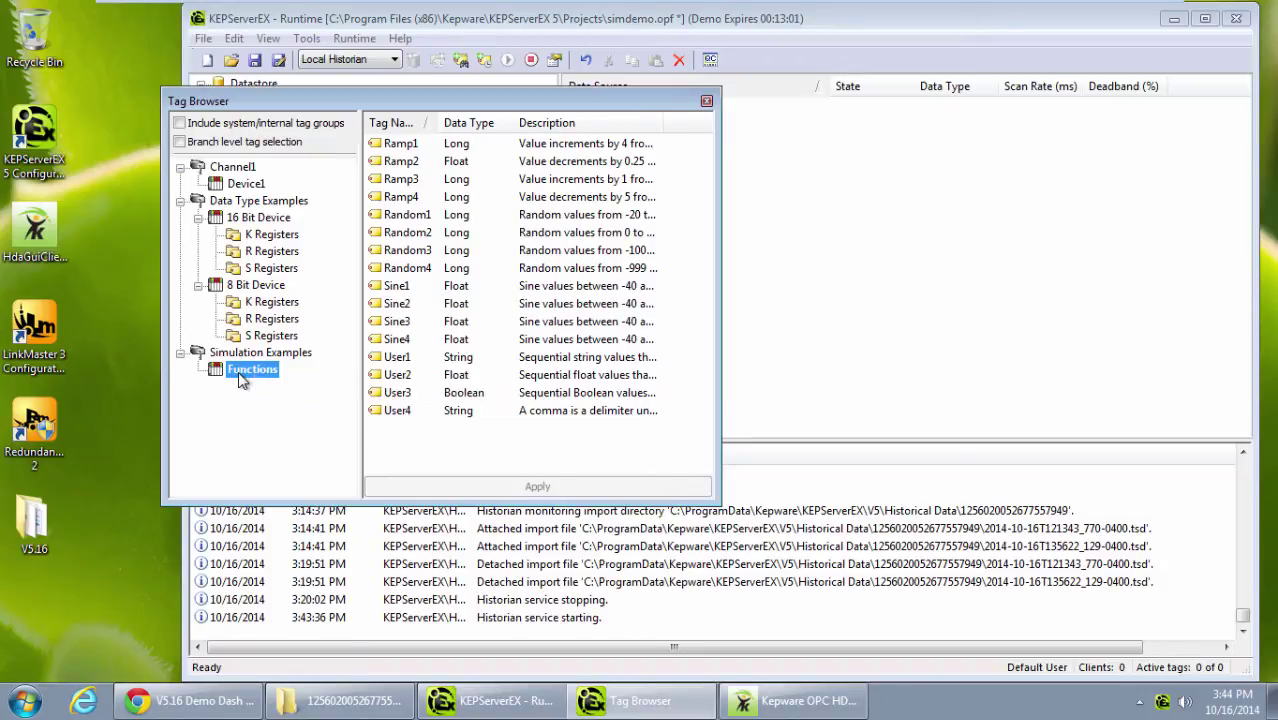
pyautogui.click(179, 143)
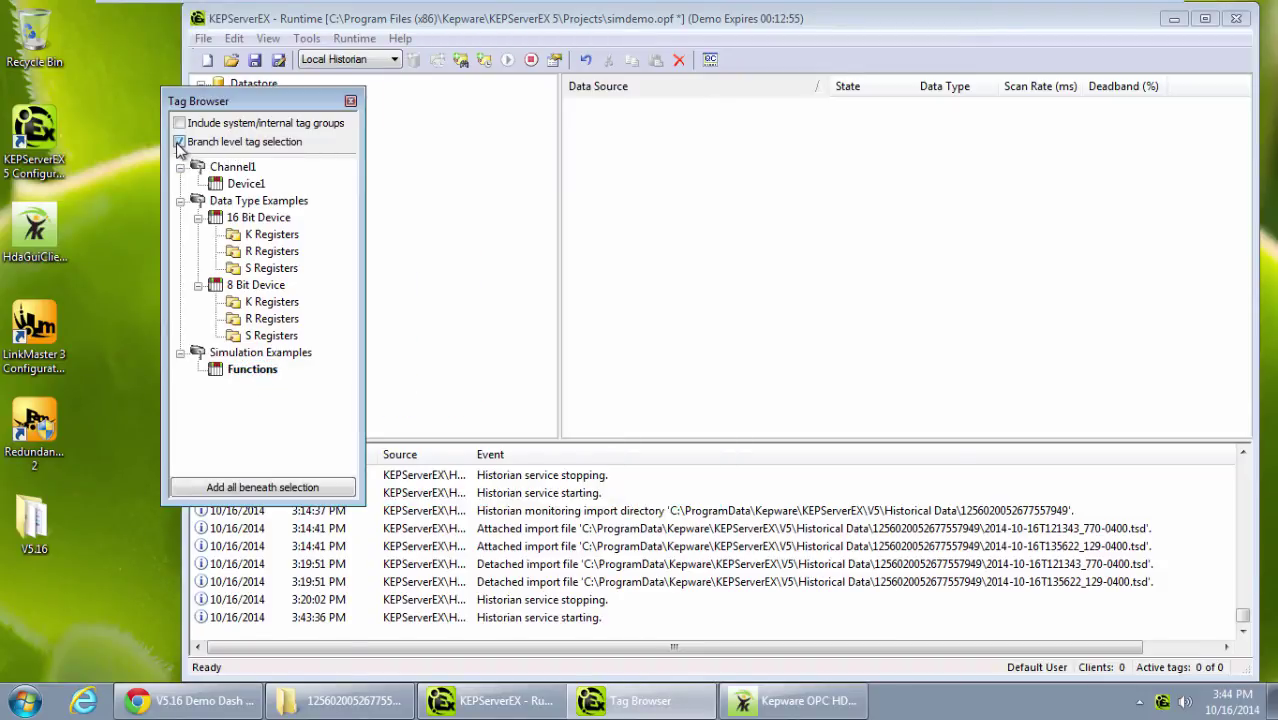
pyautogui.click(248, 370)
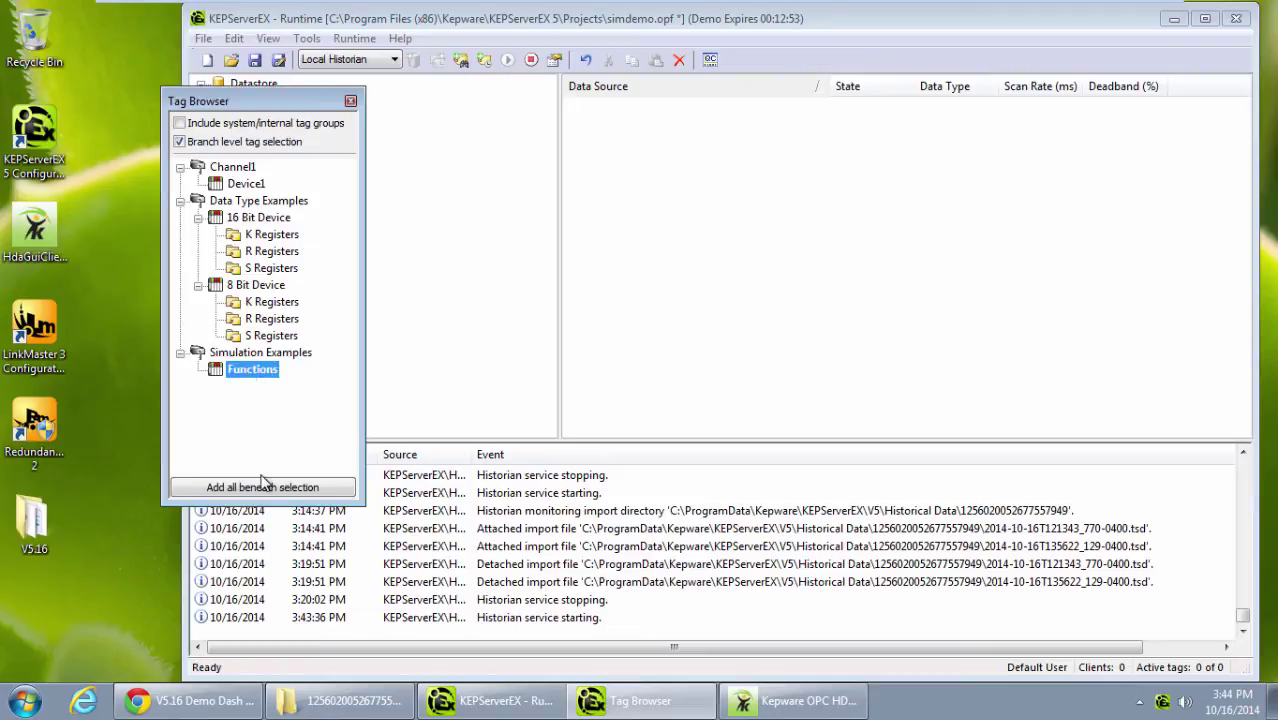
pyautogui.click(268, 488)
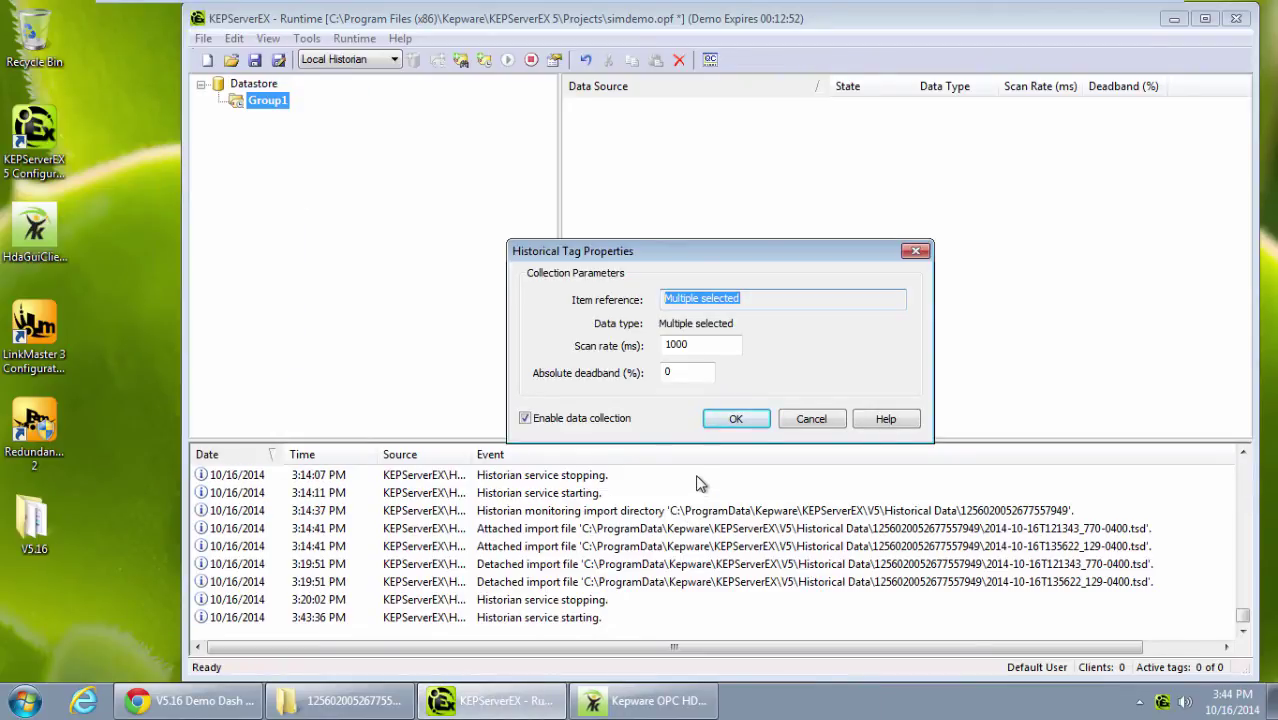
pyautogui.click(729, 418)
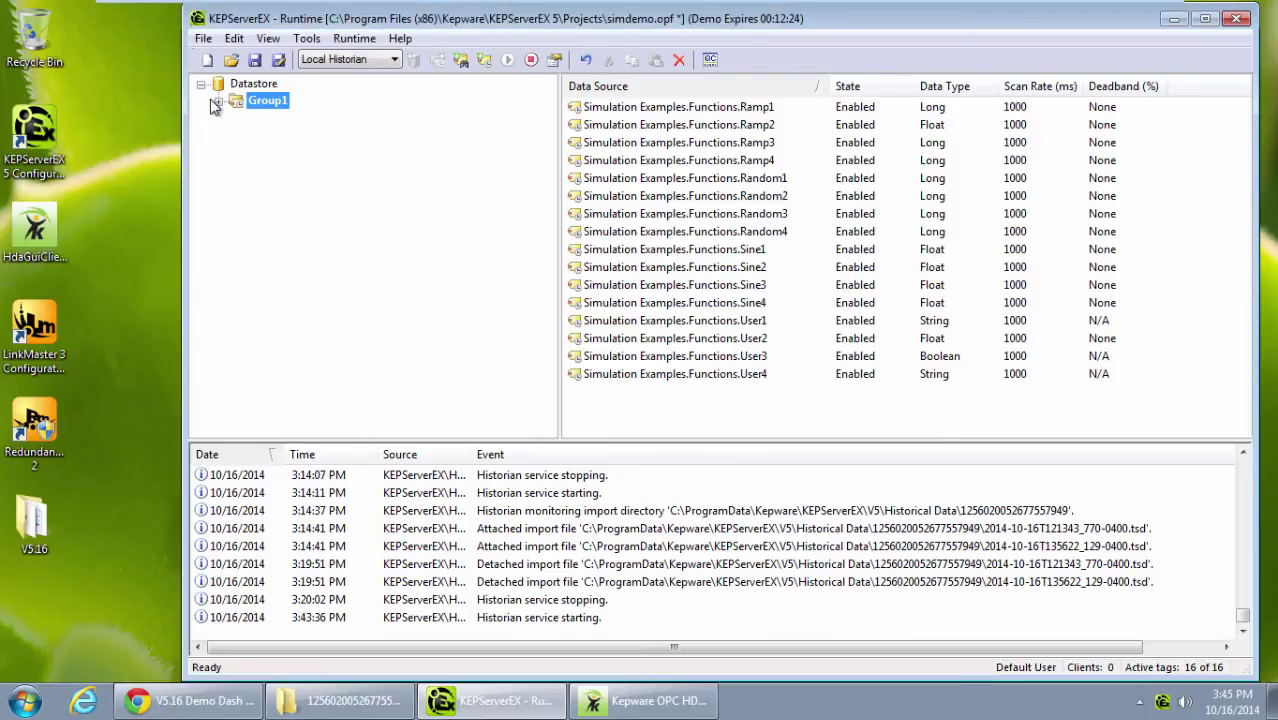
# - Show Ramp1's history as a static display limited to 100 values
pyautogui.click(217, 101)
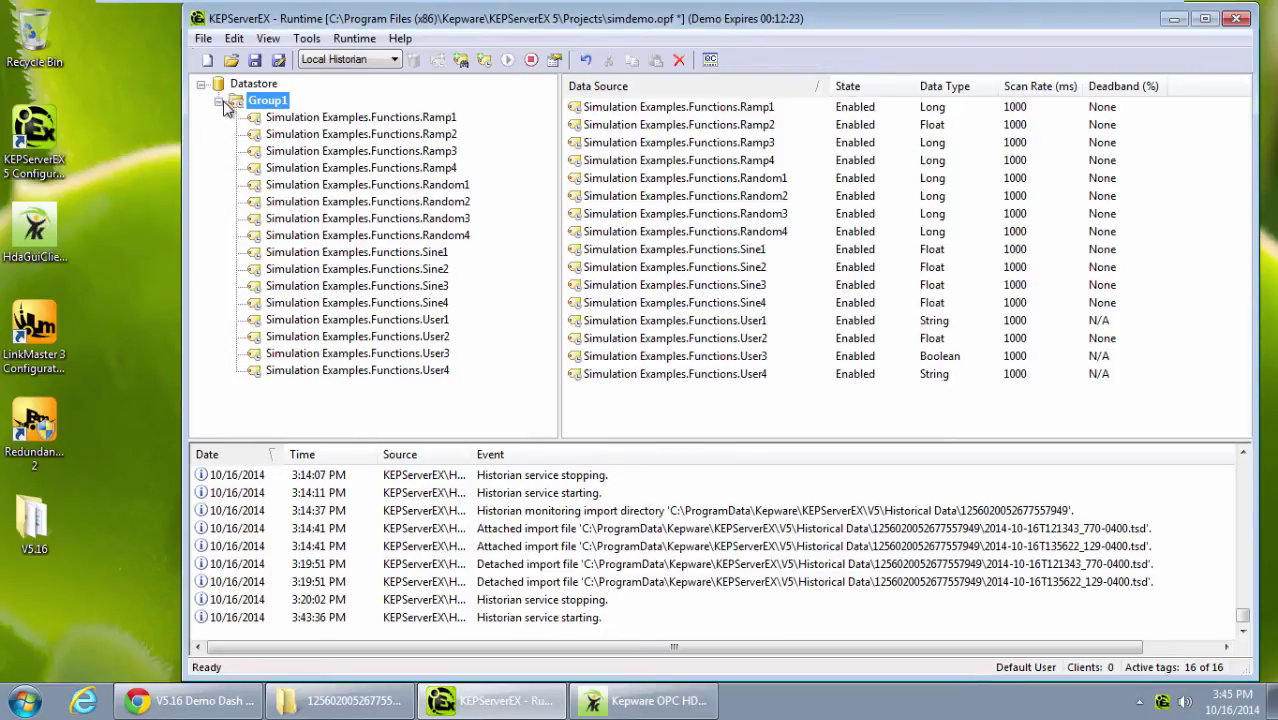
pyautogui.click(303, 118)
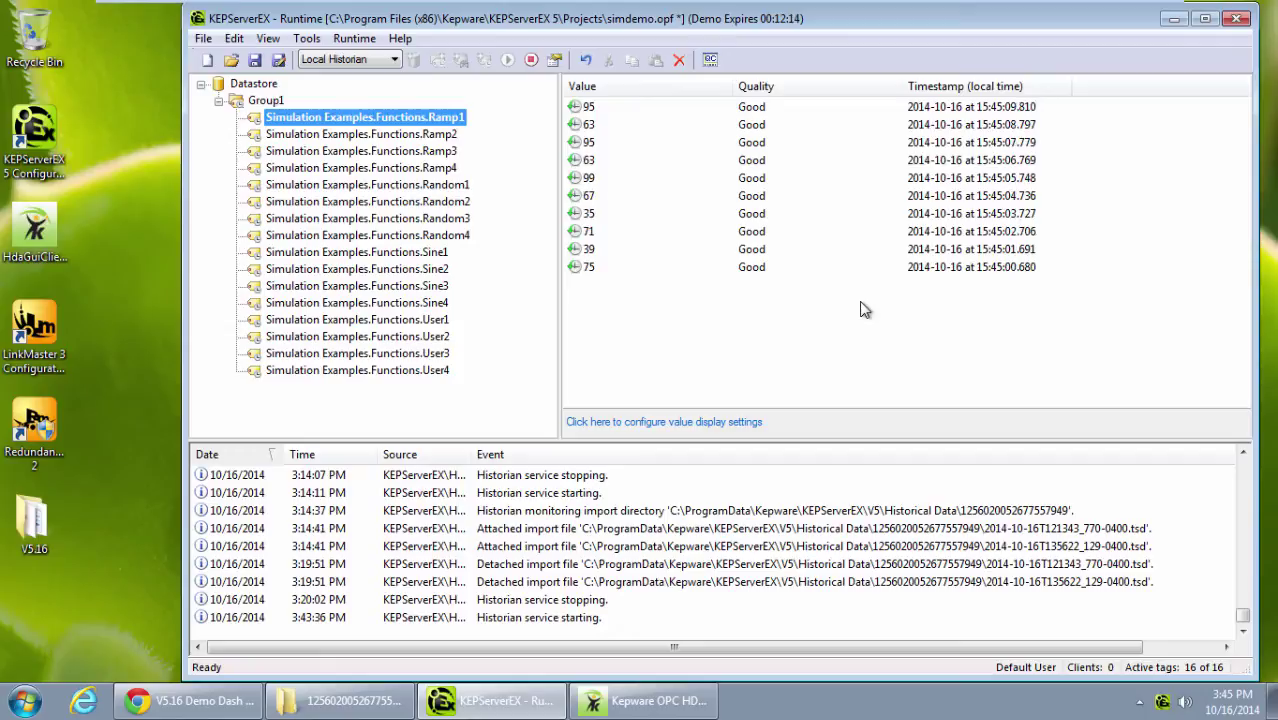
pyautogui.click(718, 422)
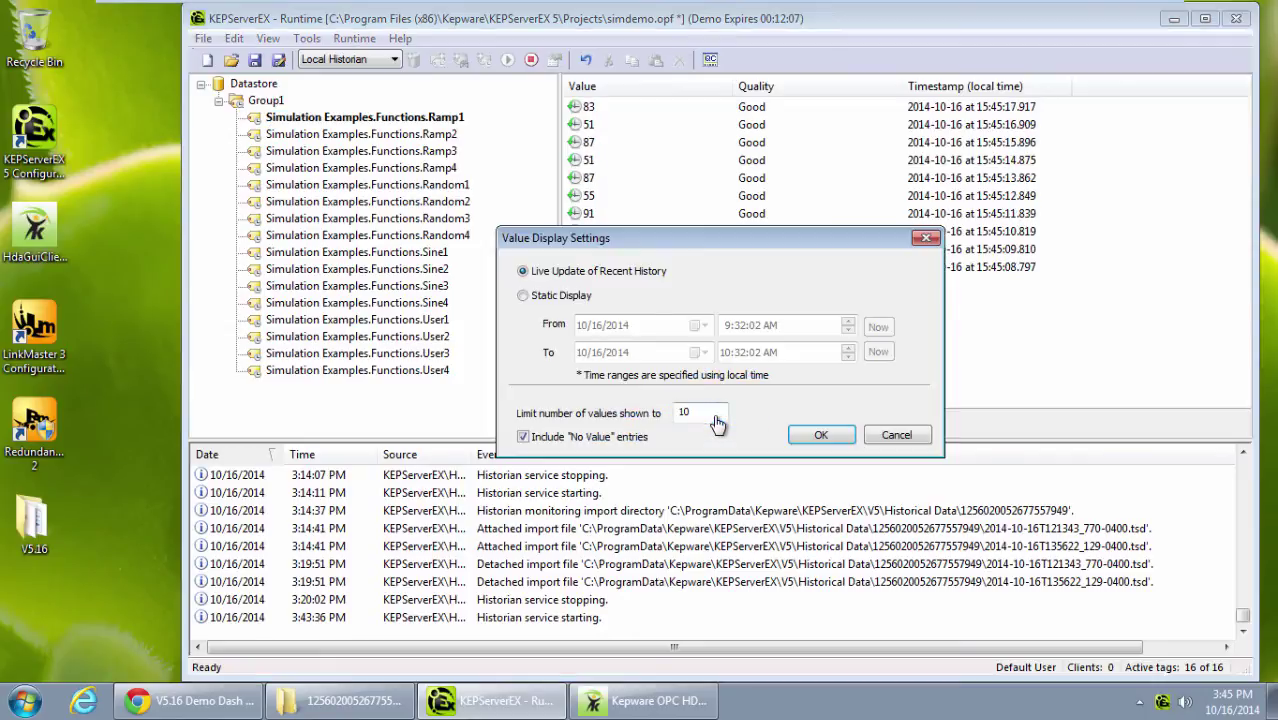
pyautogui.click(523, 295)
pyautogui.click(710, 412)
pyautogui.write('00')
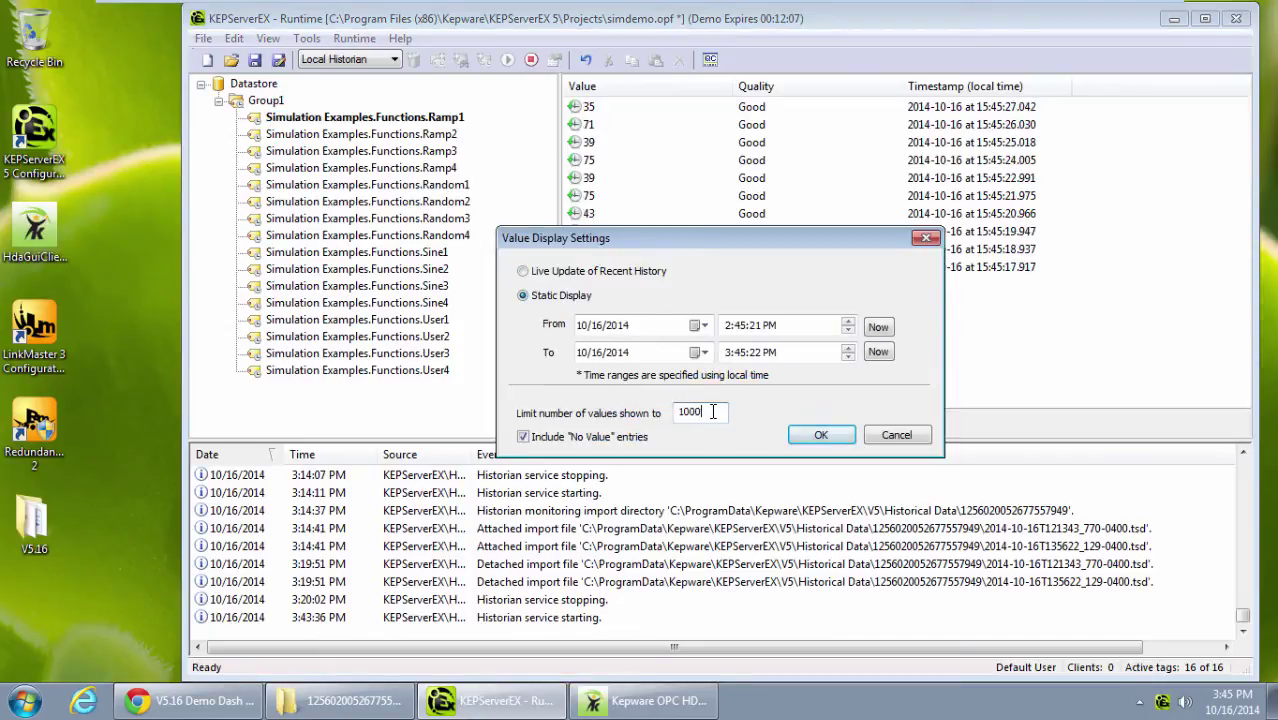
pyautogui.press('BackSpace')
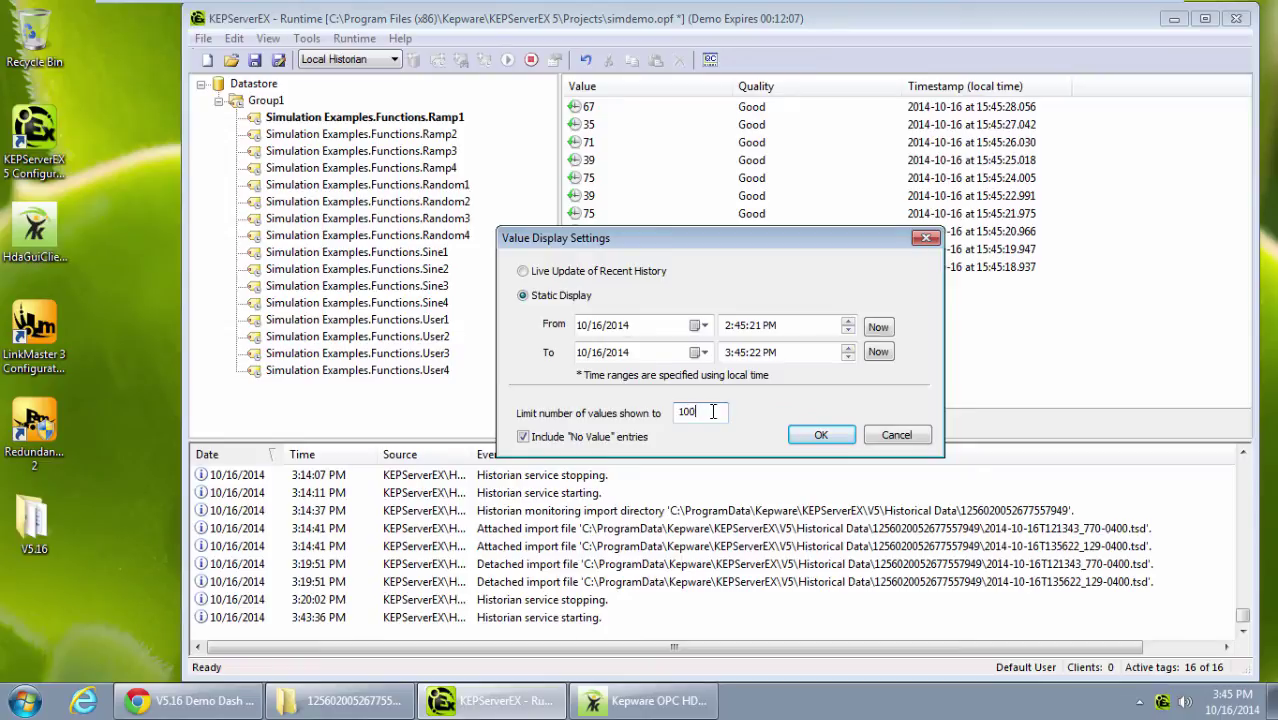
pyautogui.click(832, 437)
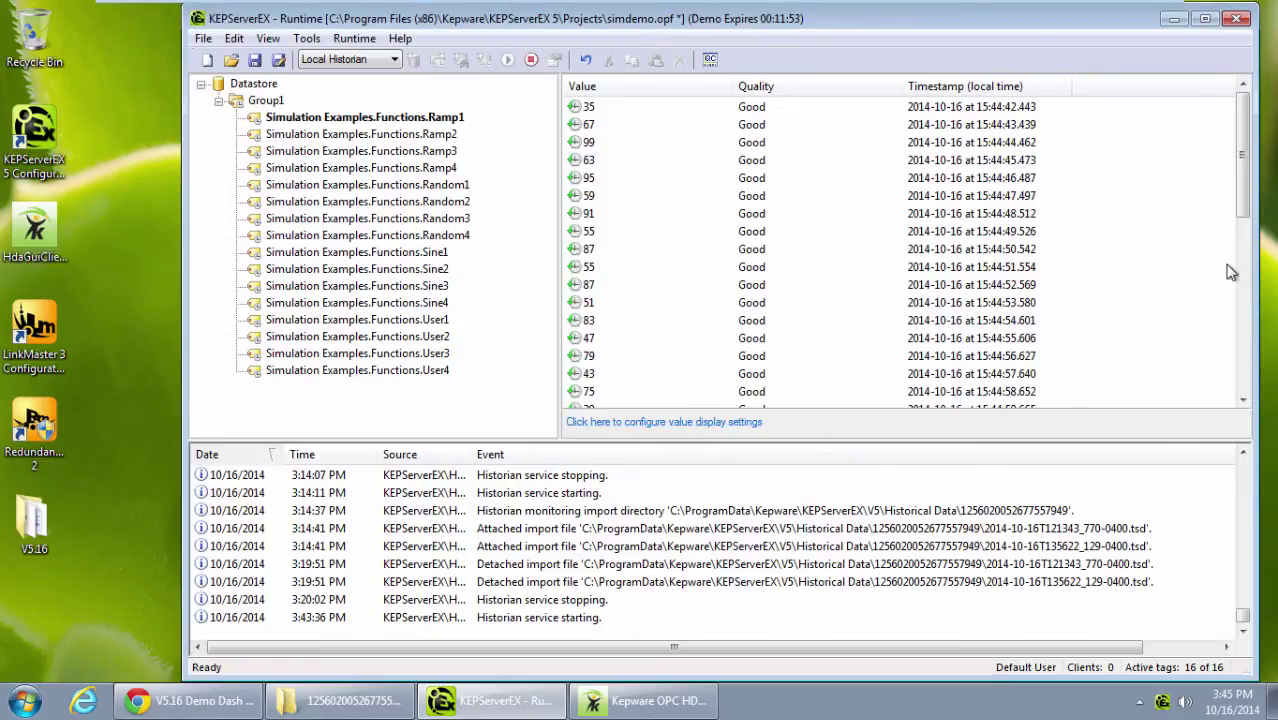
# - Disable Ramp1's collection, then try re-adding Ramp1 as a historical tag and dismiss the duplicate warning
pyautogui.moveTo(1250, 170)
pyautogui.mouseDown()
pyautogui.moveTo(1250, 340)
pyautogui.moveTo(1250, 160)
pyautogui.mouseUp()
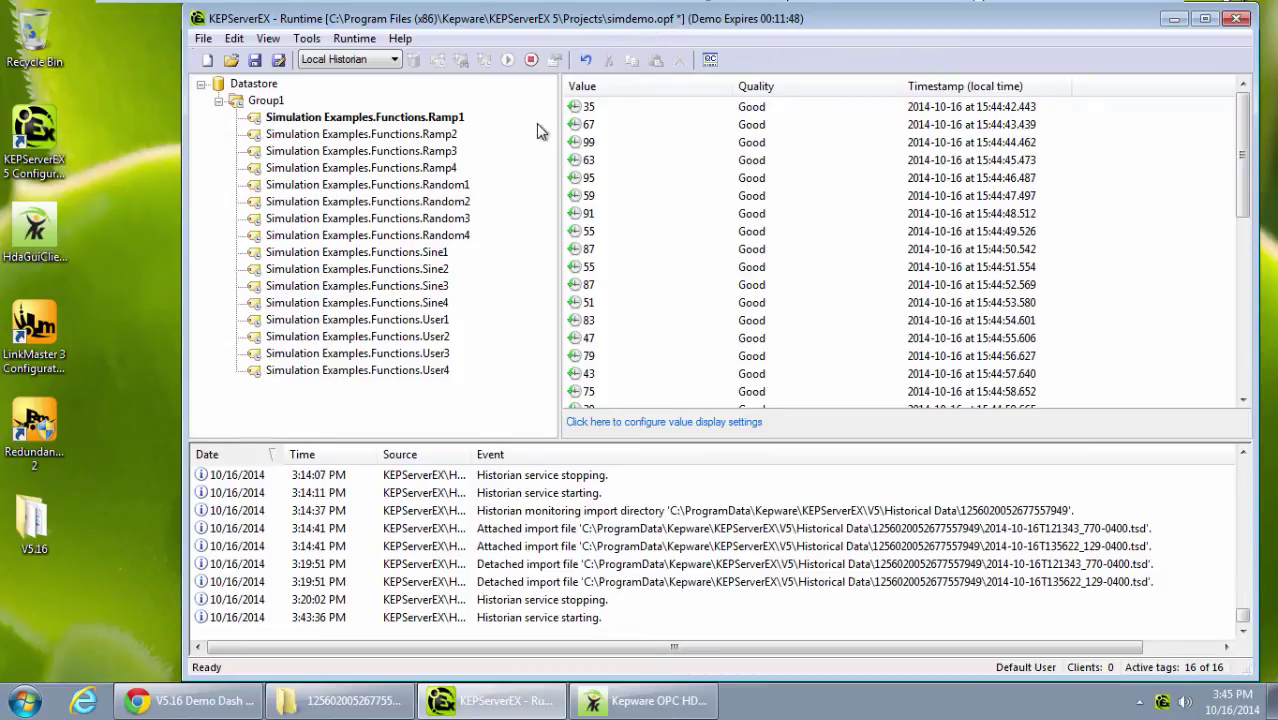
pyautogui.click(526, 62)
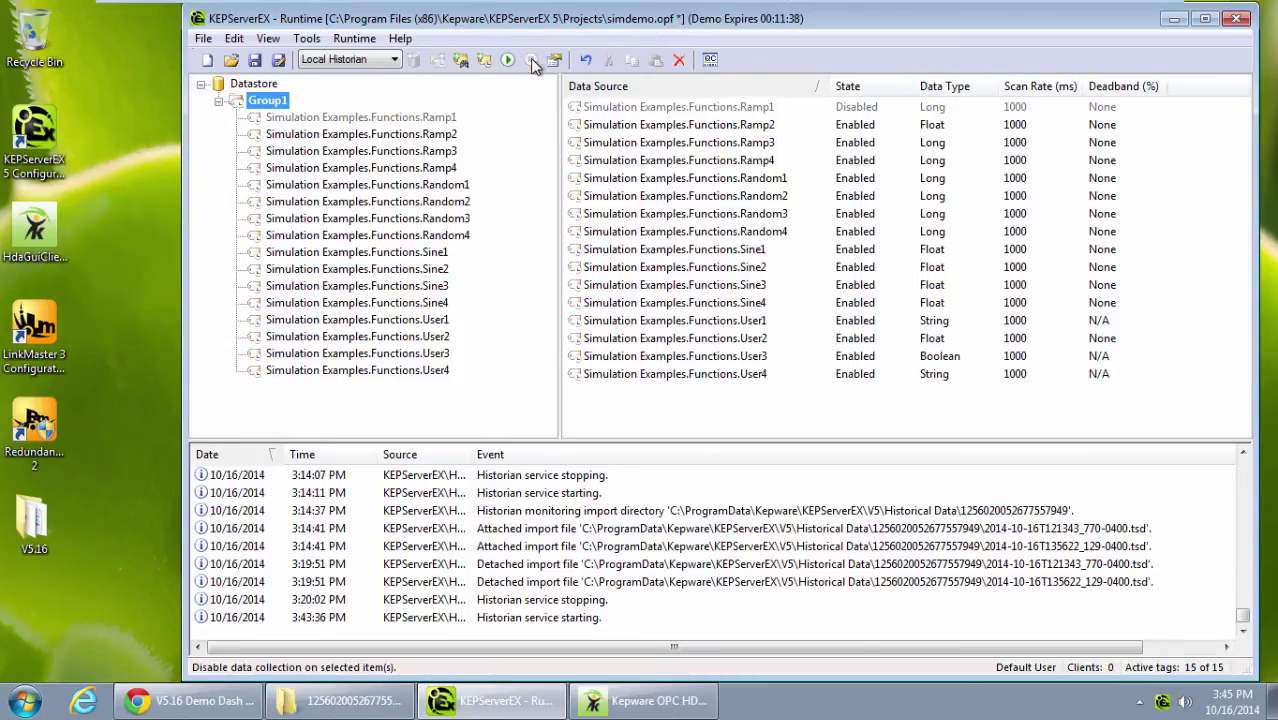
pyautogui.click(508, 62)
pyautogui.click(845, 263)
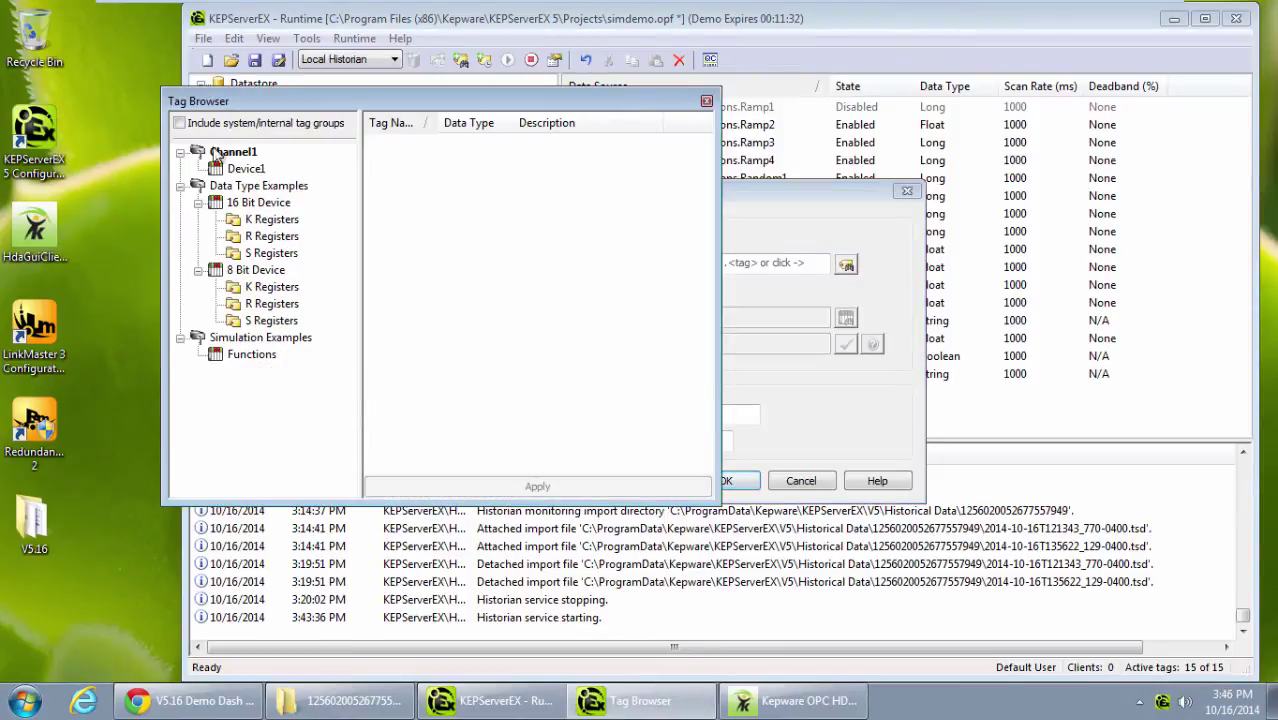
pyautogui.click(232, 356)
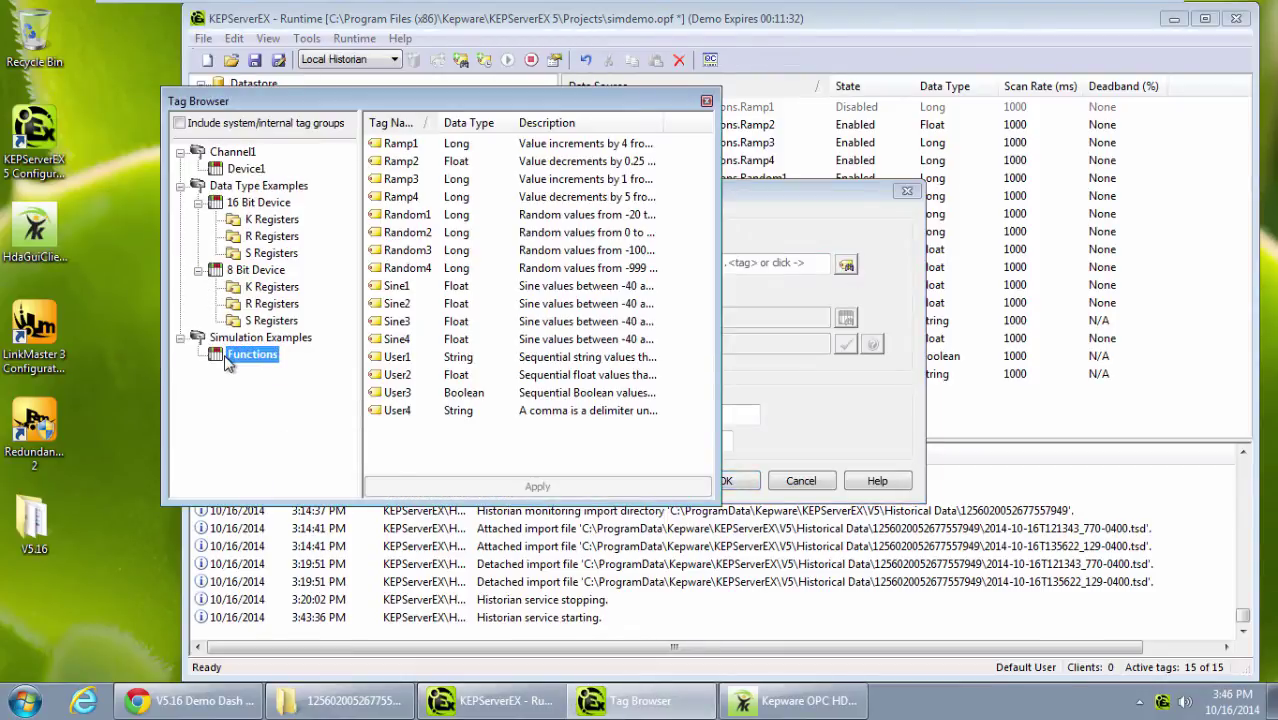
pyautogui.click(447, 146)
pyautogui.click(620, 487)
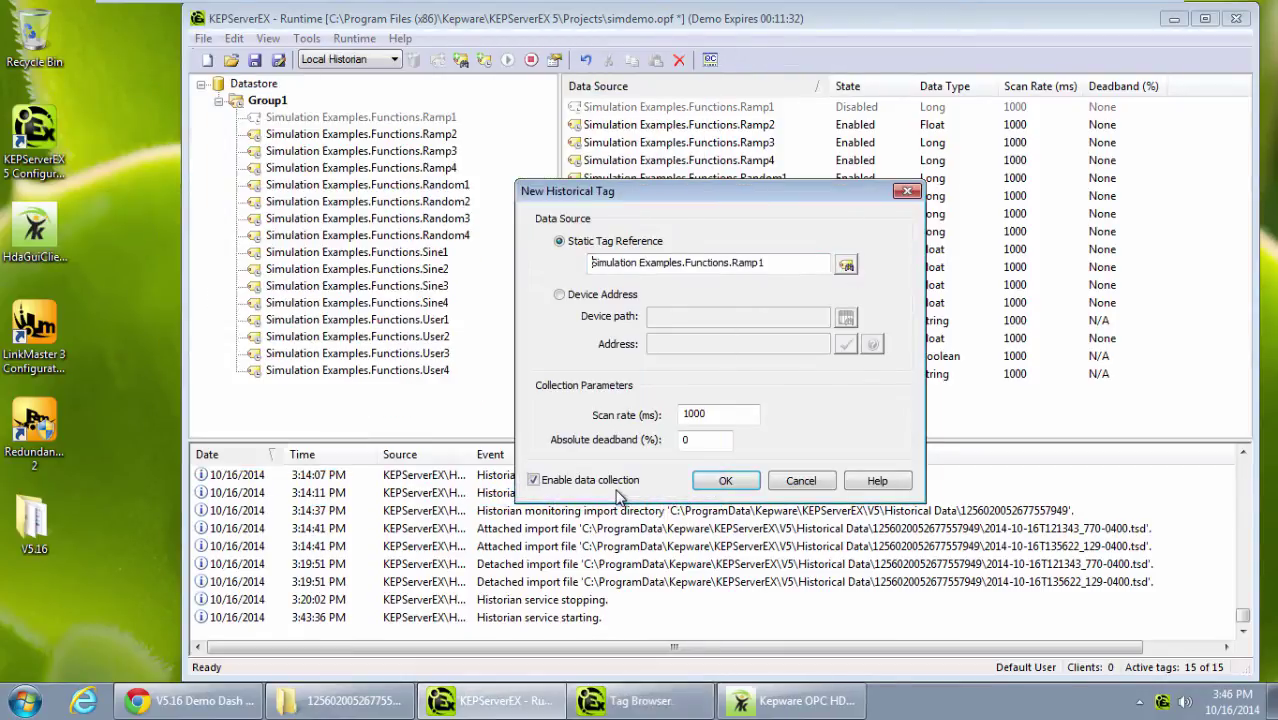
pyautogui.click(725, 481)
pyautogui.click(808, 412)
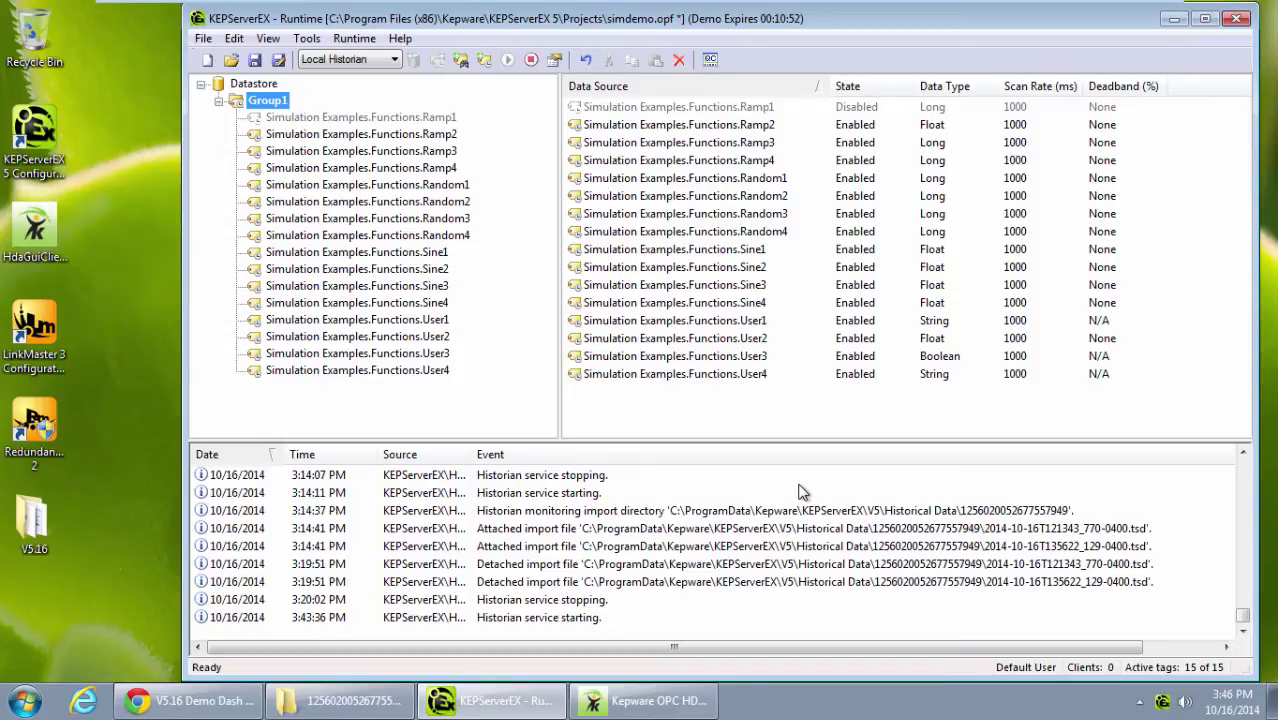
# - Enable diagnostics in the project's OPC HDA properties and apply
pyautogui.click(203, 38)
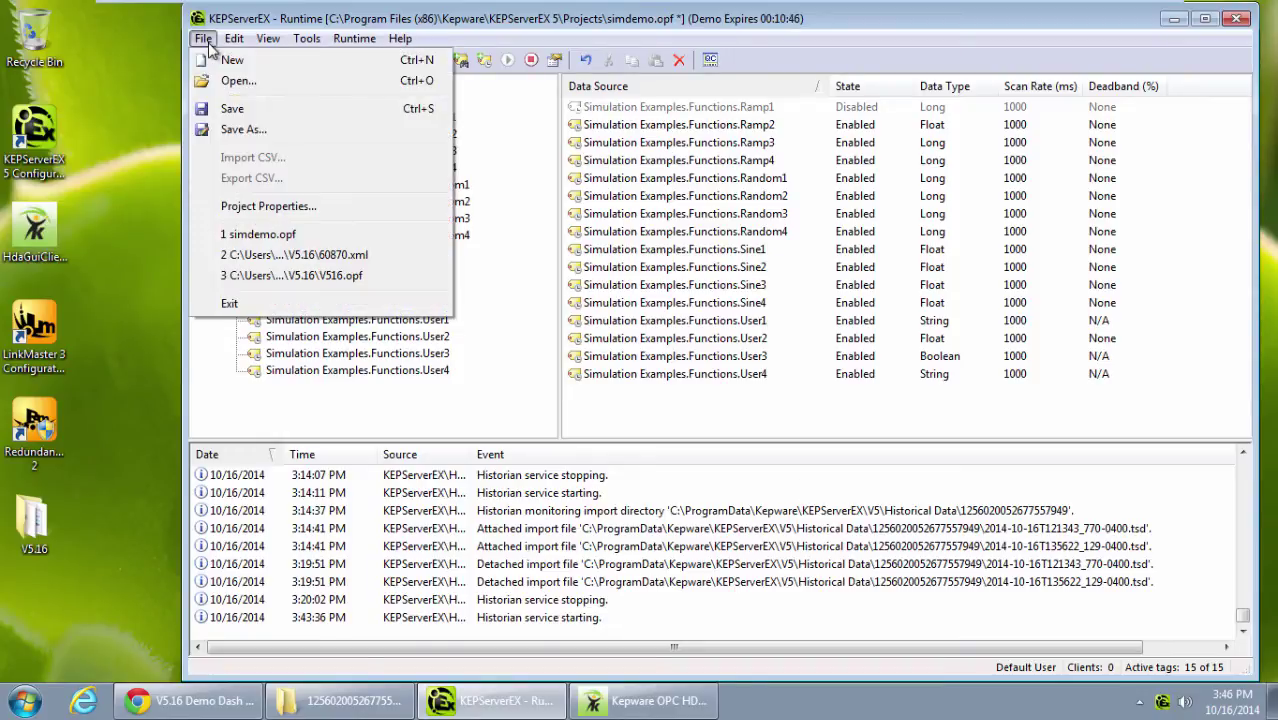
pyautogui.click(268, 205)
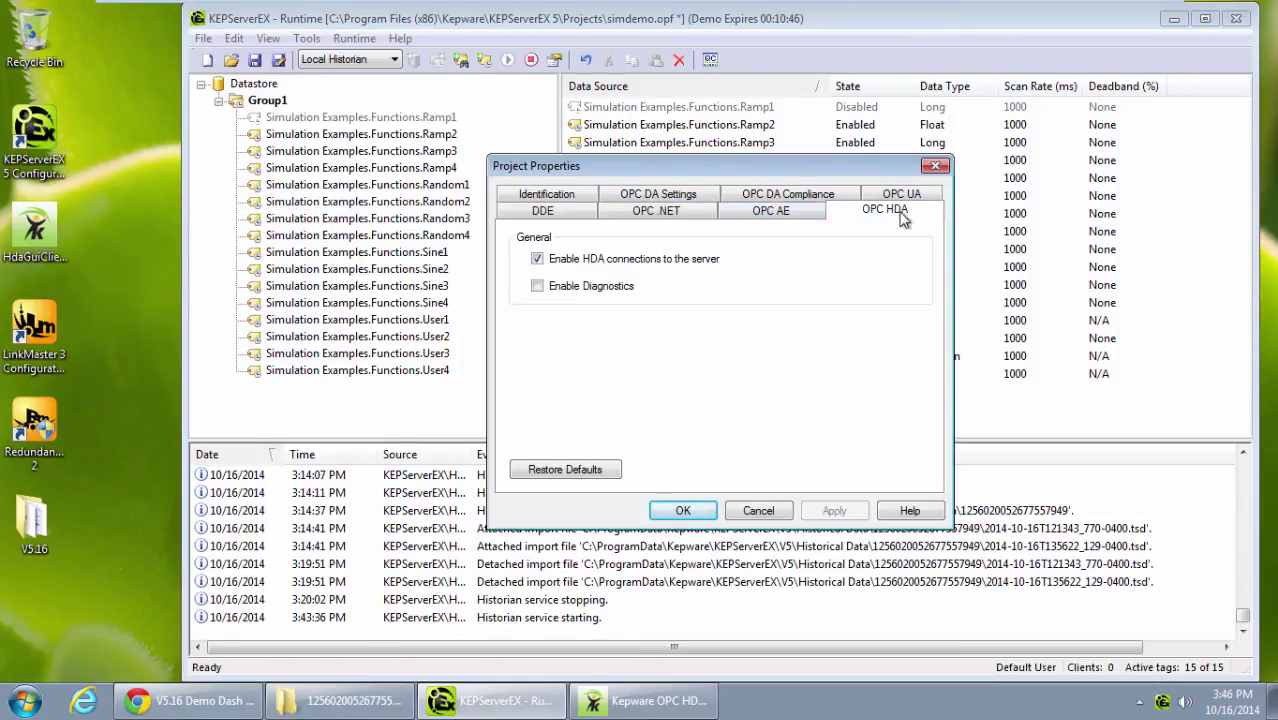
pyautogui.click(537, 287)
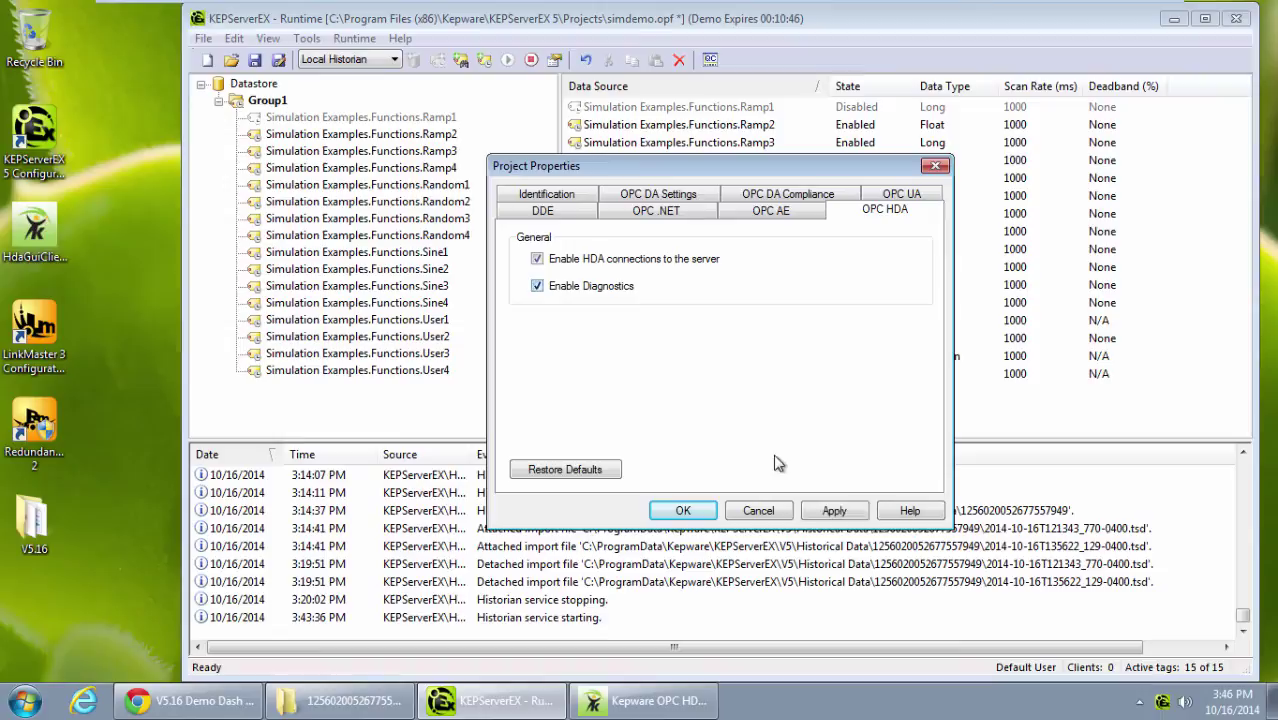
pyautogui.click(835, 511)
pyautogui.click(682, 511)
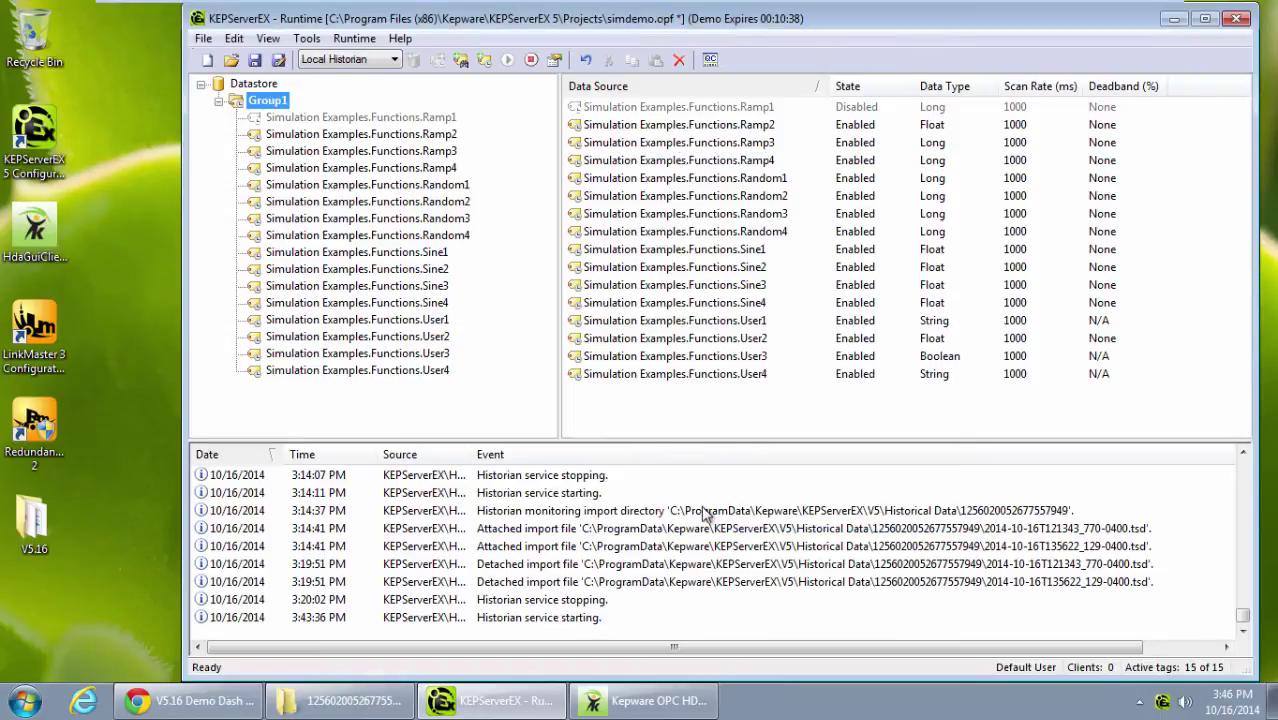
# - Connect the HDA test client, confirm its calls appear in OPC Diagnostics, then close diagnostics
pyautogui.click(267, 38)
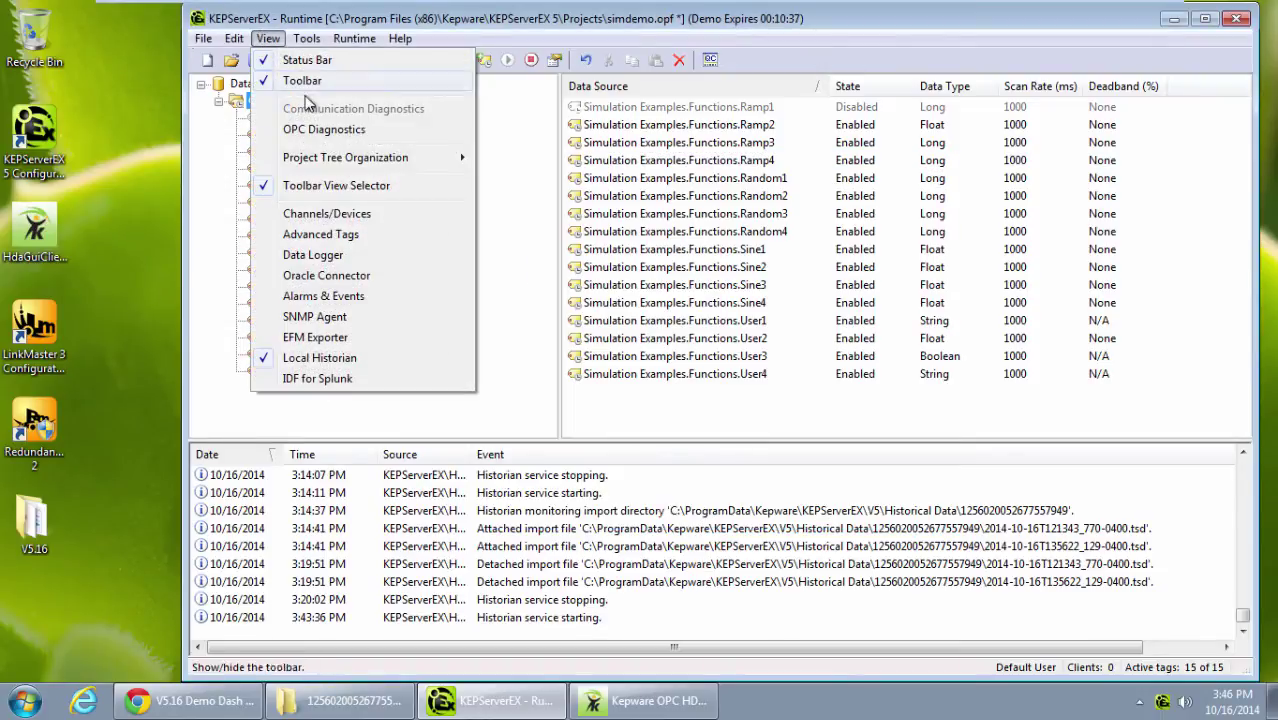
pyautogui.click(316, 129)
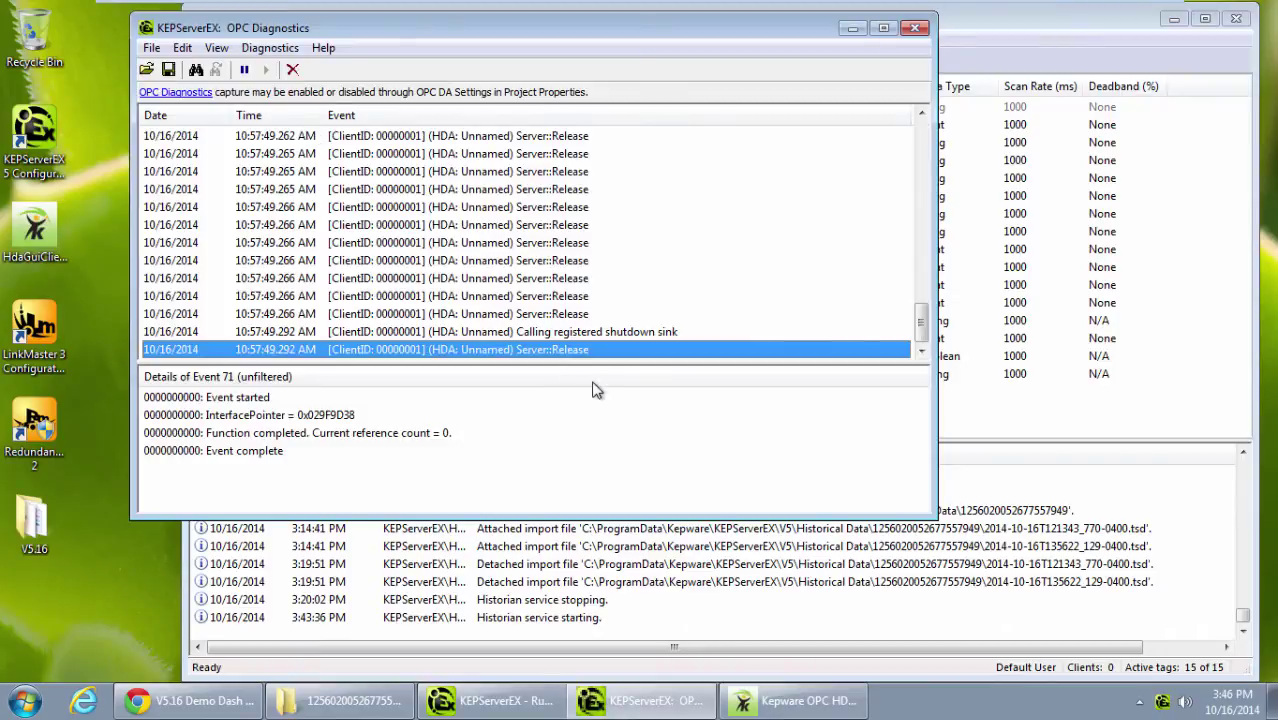
pyautogui.click(808, 700)
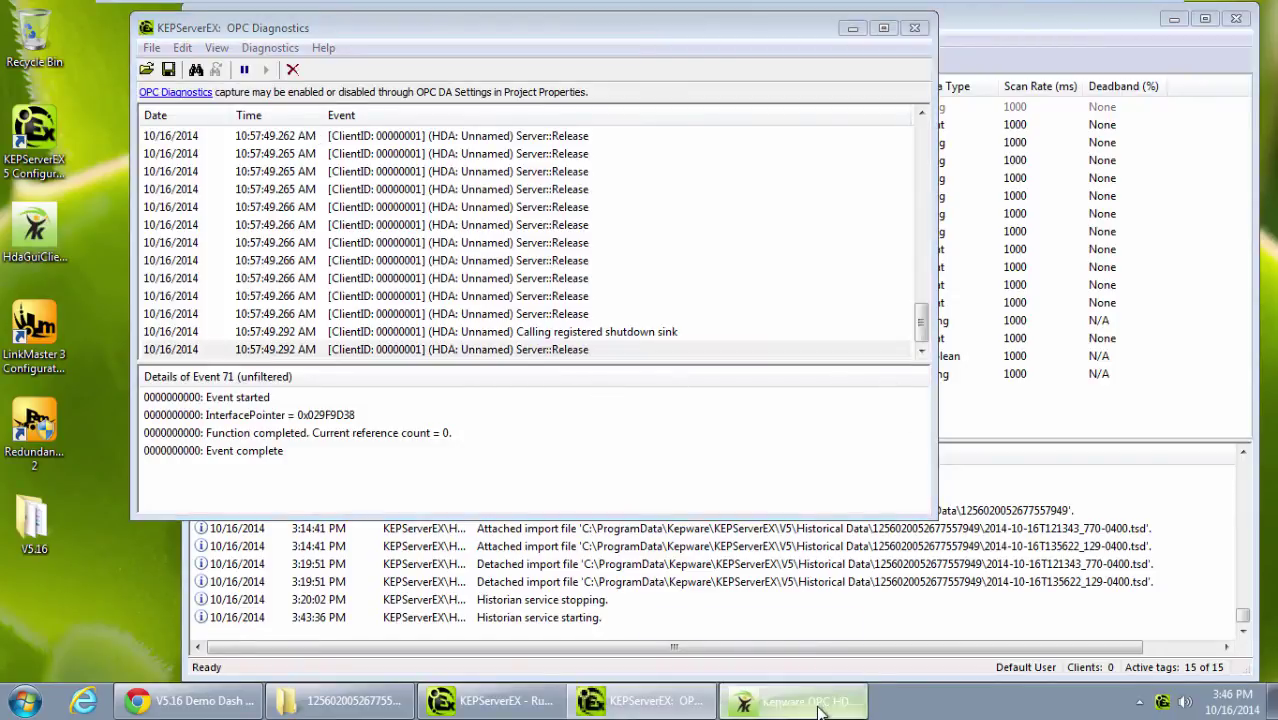
pyautogui.click(430, 206)
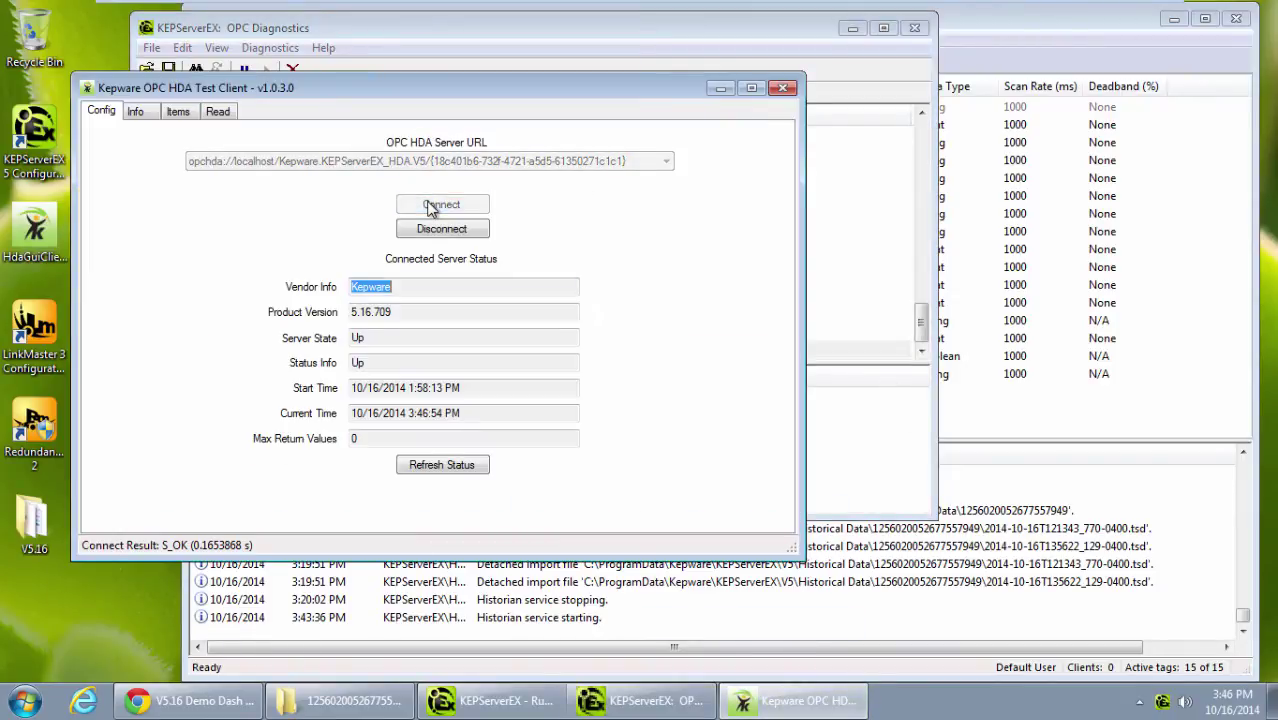
pyautogui.click(646, 61)
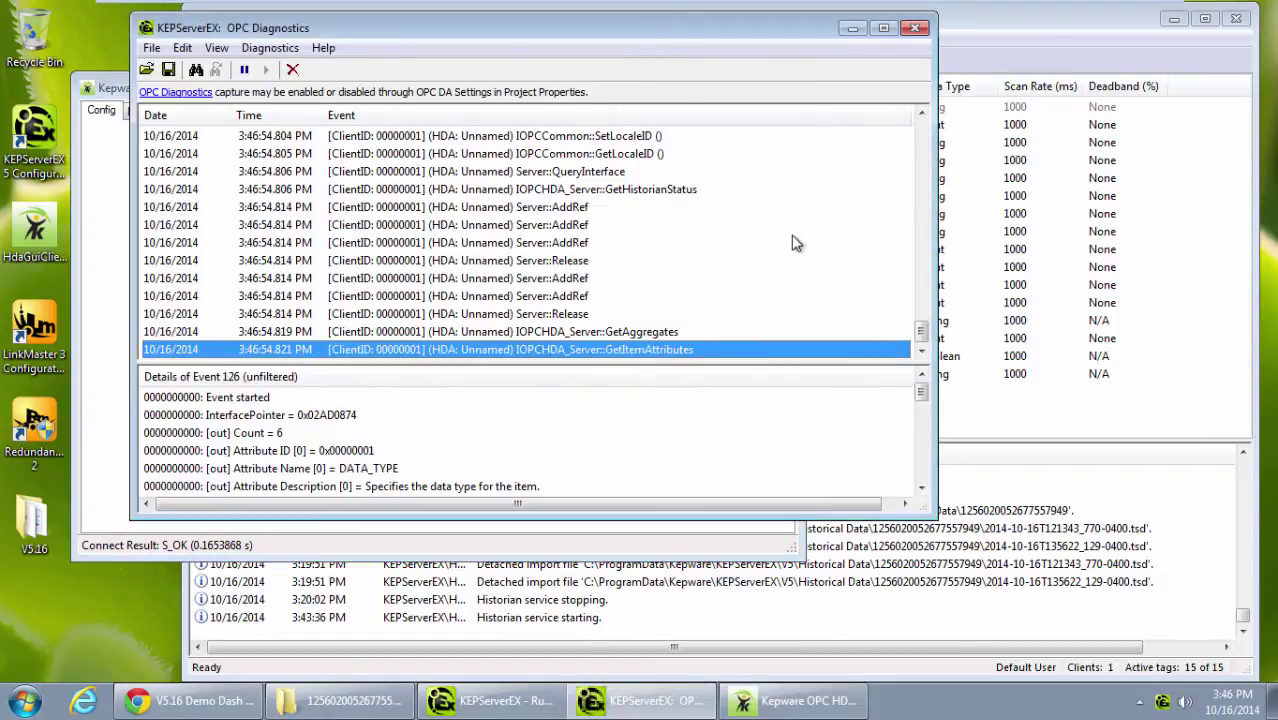
pyautogui.click(914, 27)
pyautogui.click(322, 705)
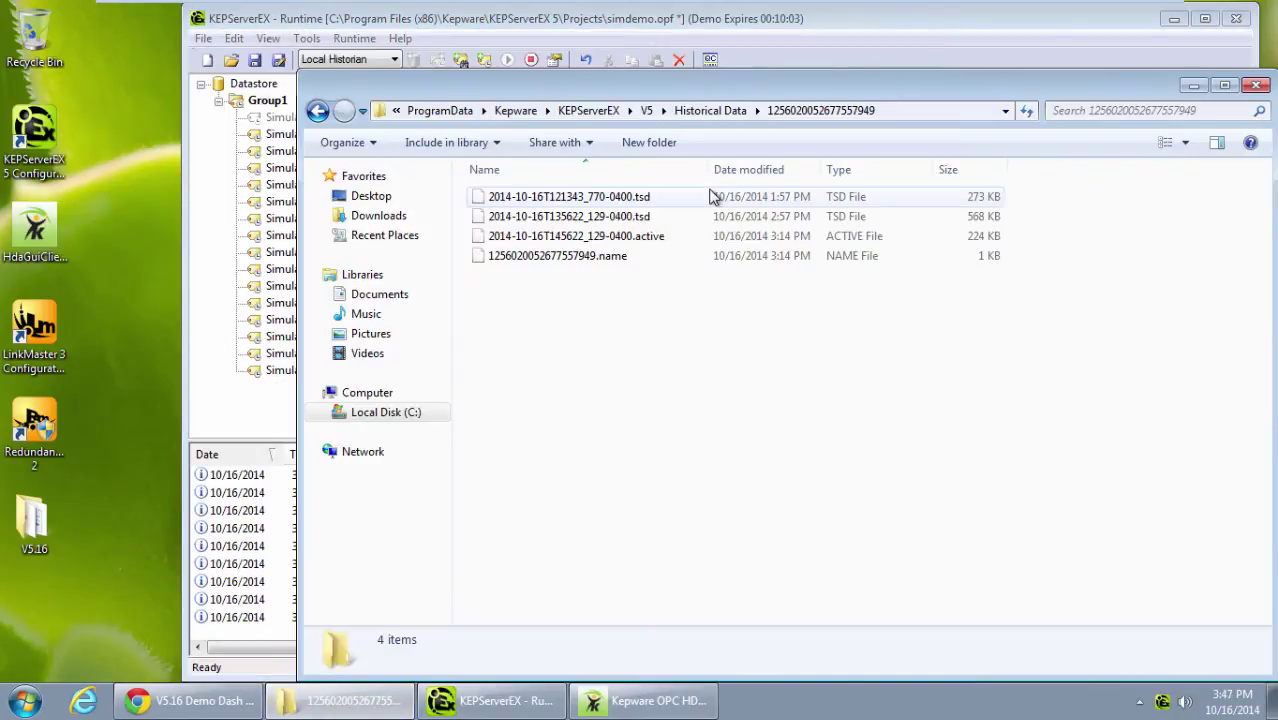
pyautogui.click(663, 200)
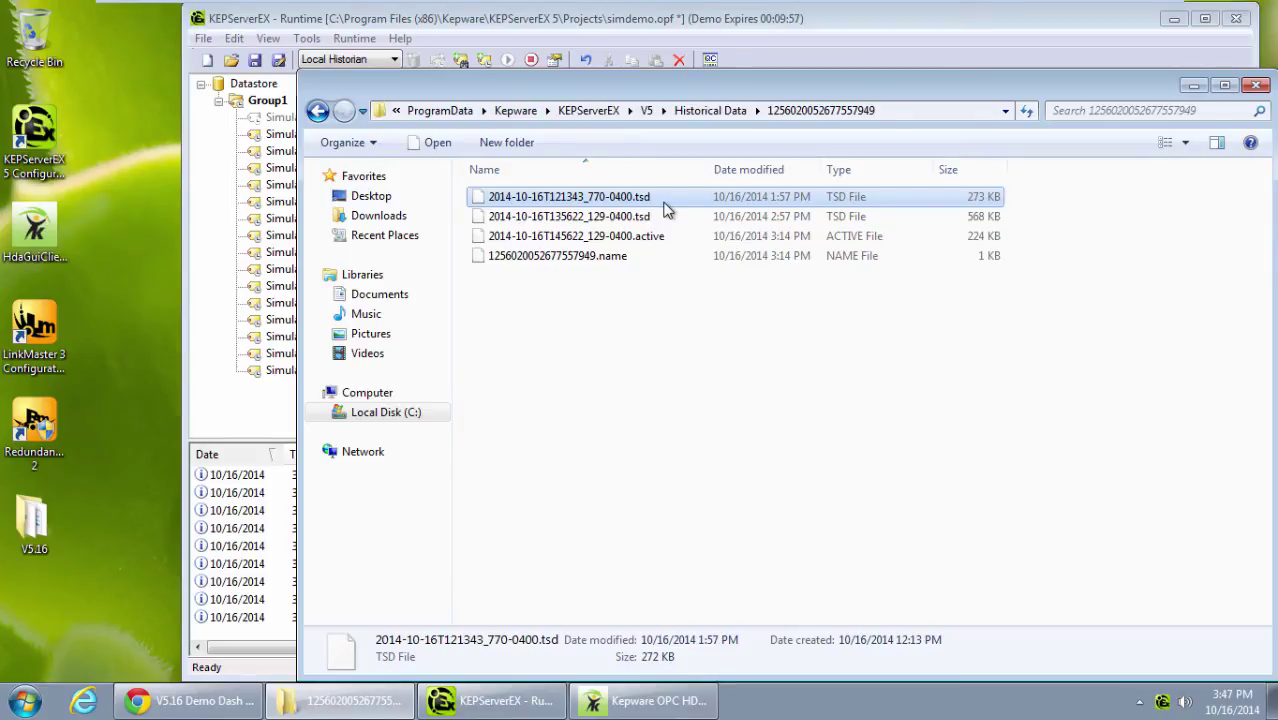
pyautogui.click(658, 218)
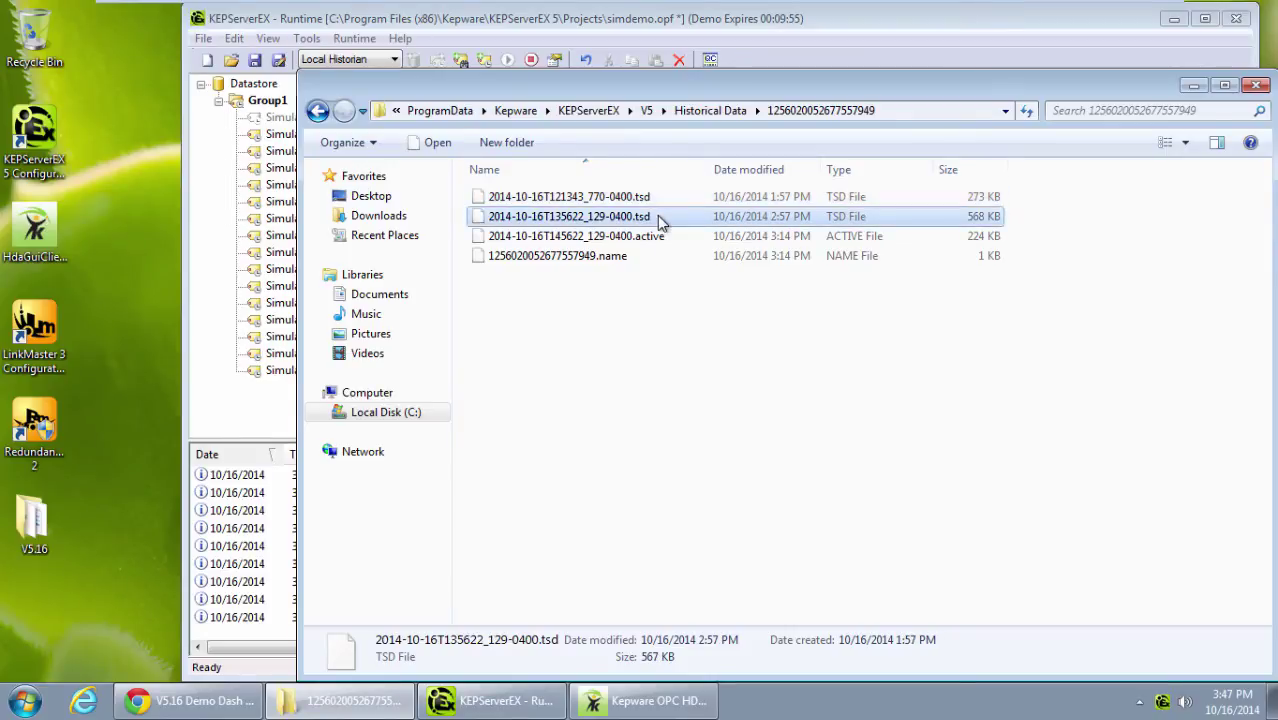
pyautogui.moveTo(657, 215); pyautogui.dragTo(741, 440)
pyautogui.click(639, 255)
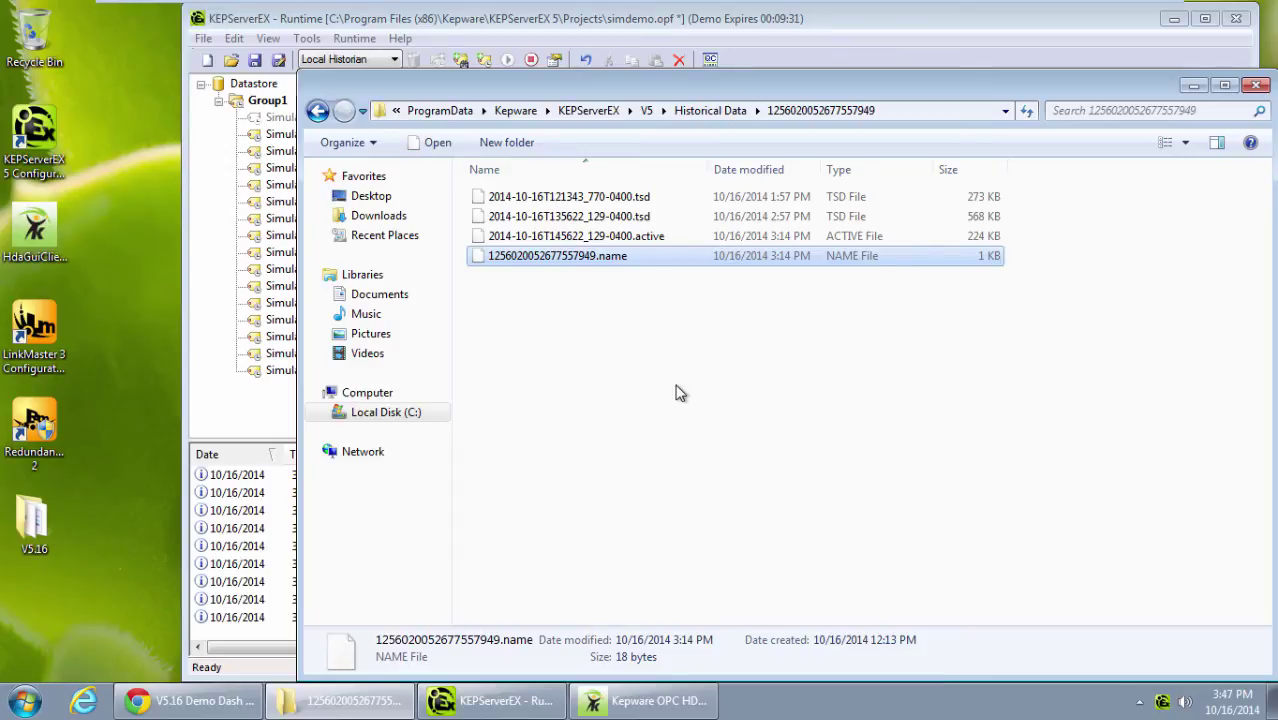
pyautogui.click(640, 238)
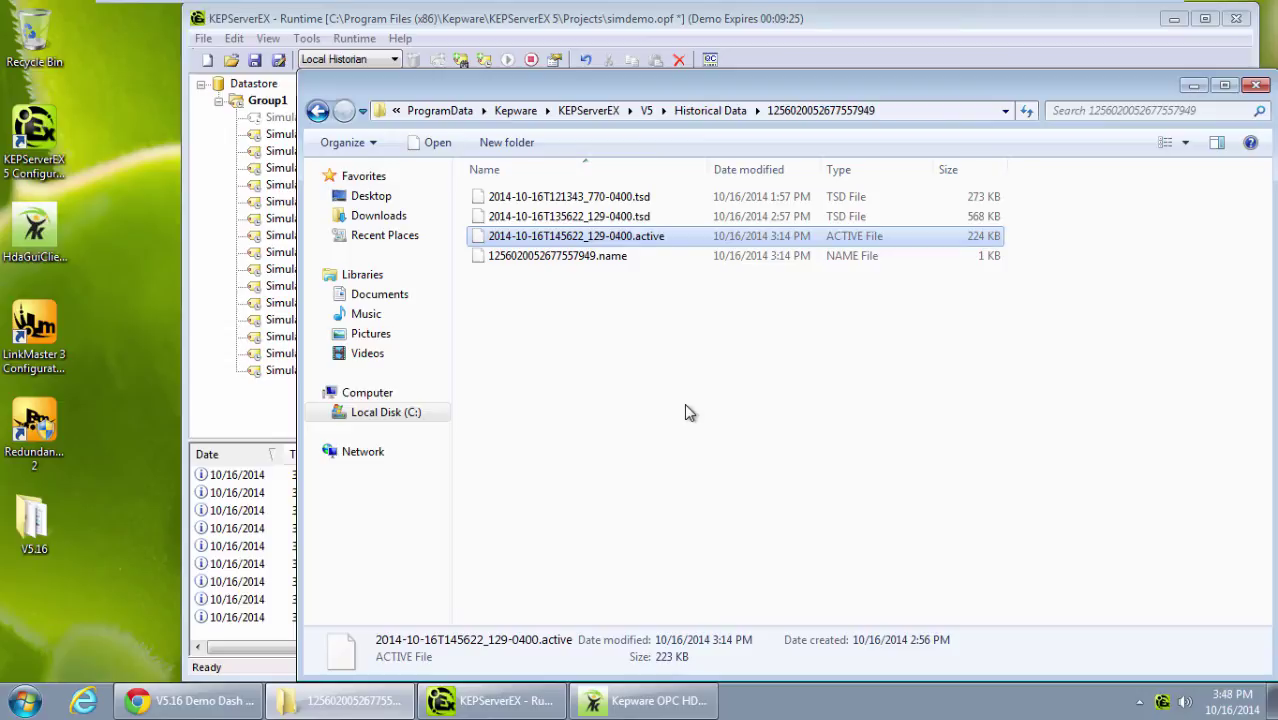
pyautogui.click(678, 256)
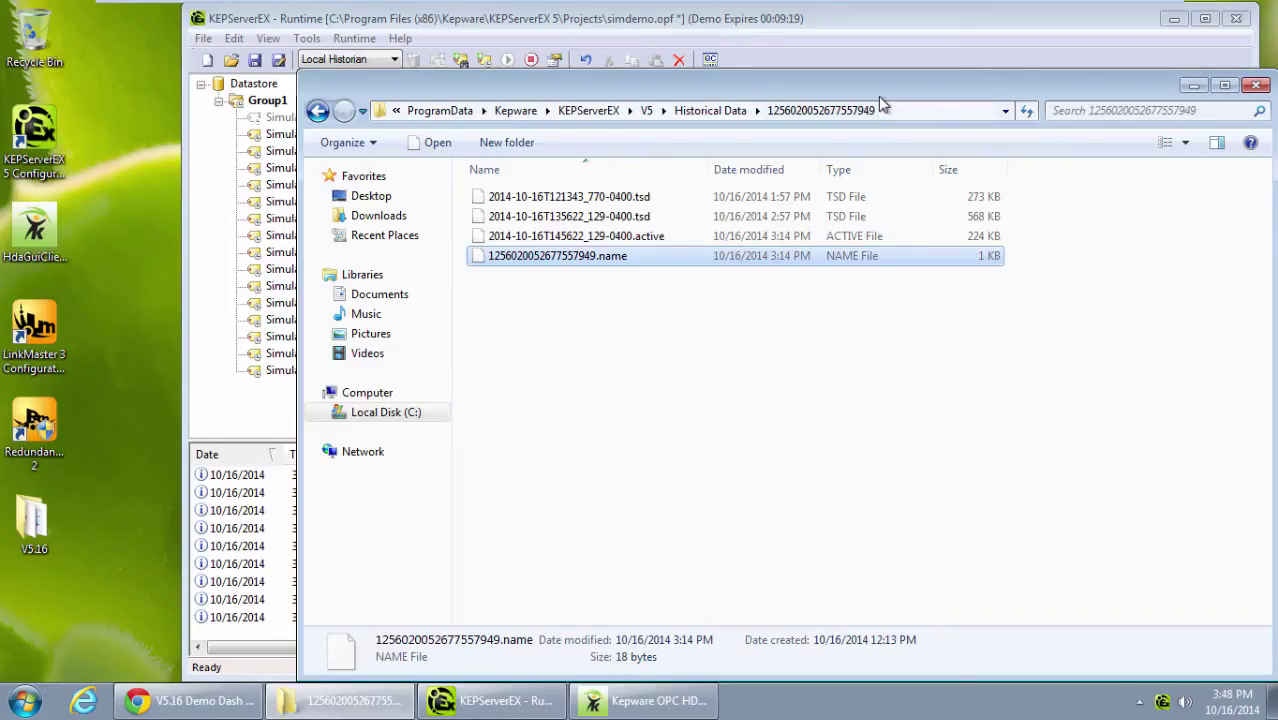
pyautogui.click(862, 30)
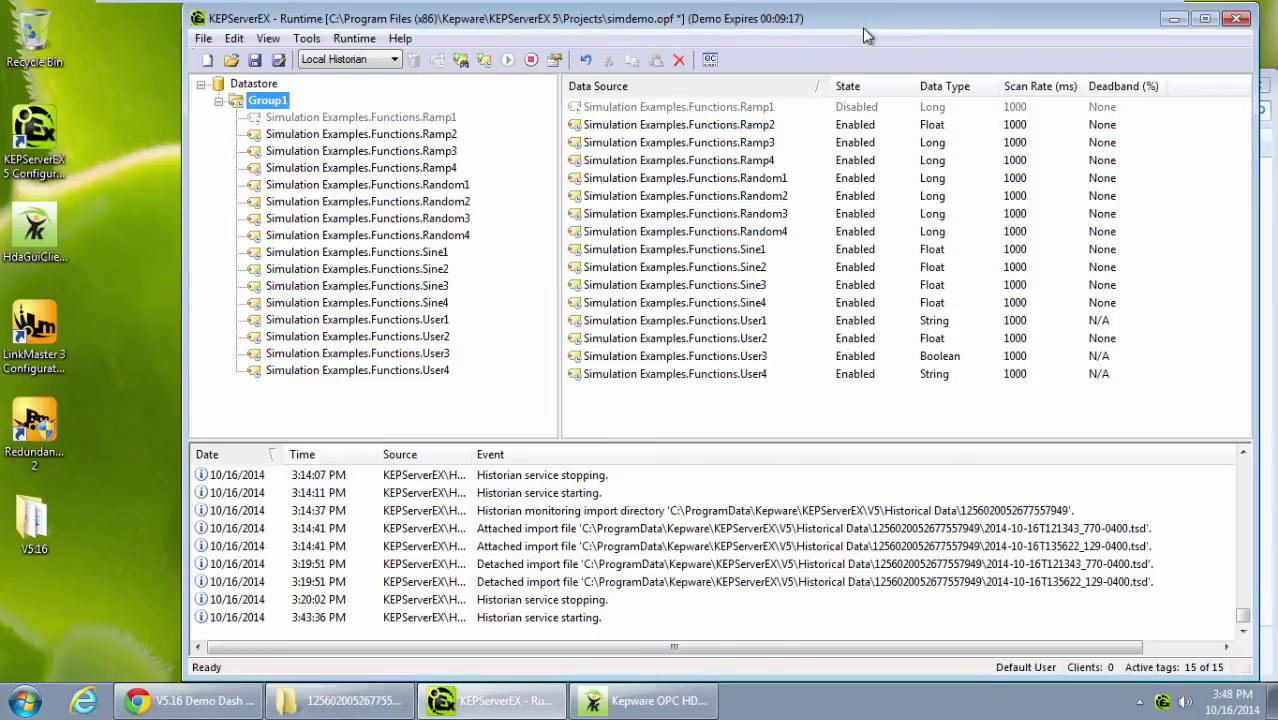
pyautogui.click(258, 86)
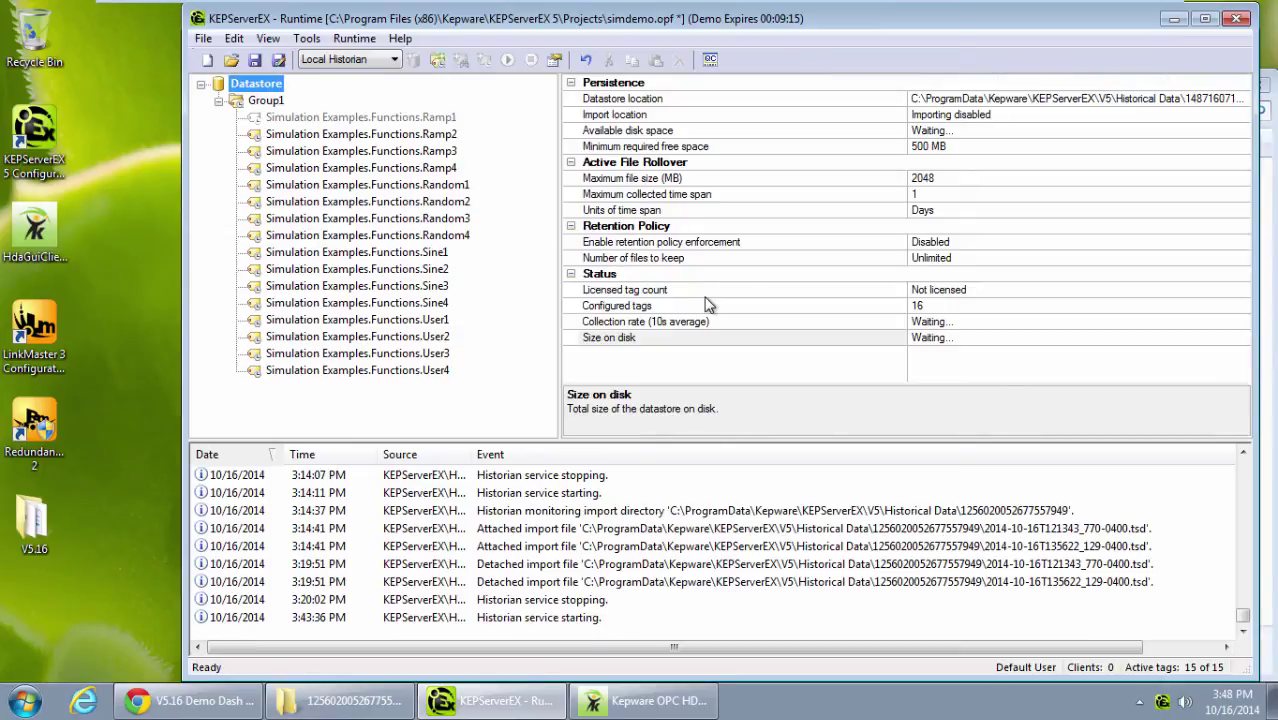
pyautogui.doubleClick(262, 84)
pyautogui.click(802, 238)
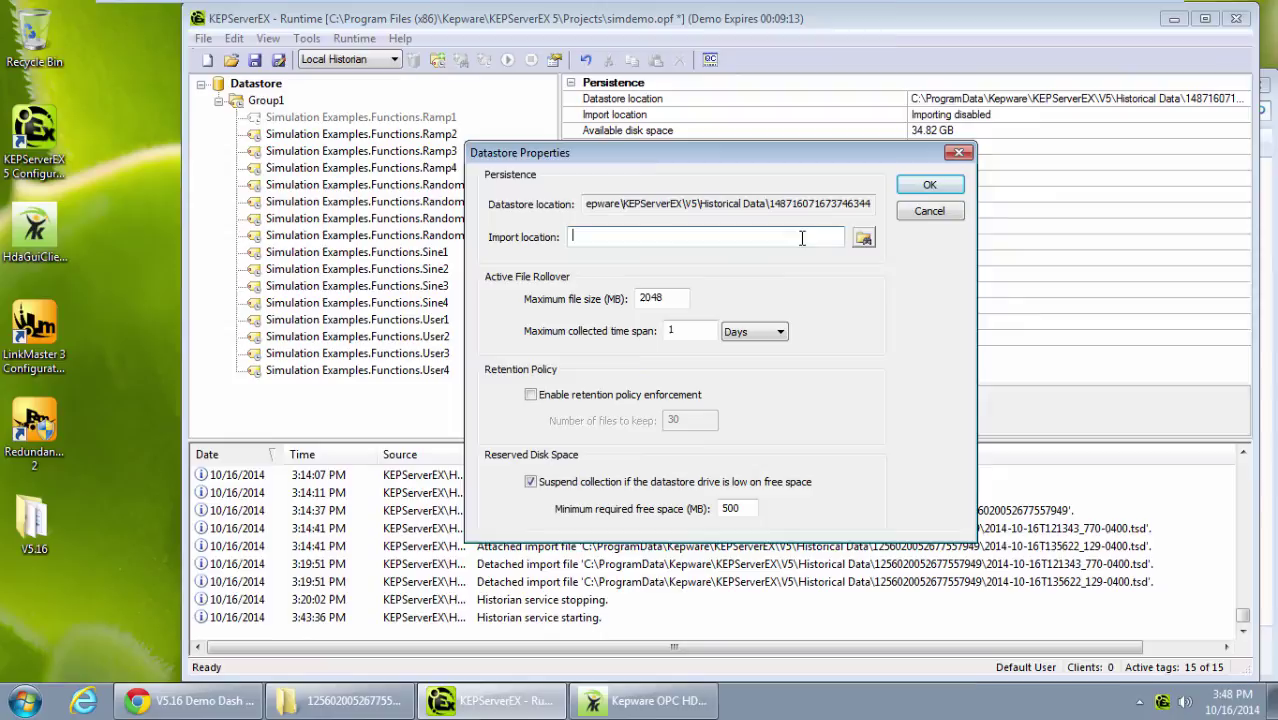
pyautogui.click(864, 238)
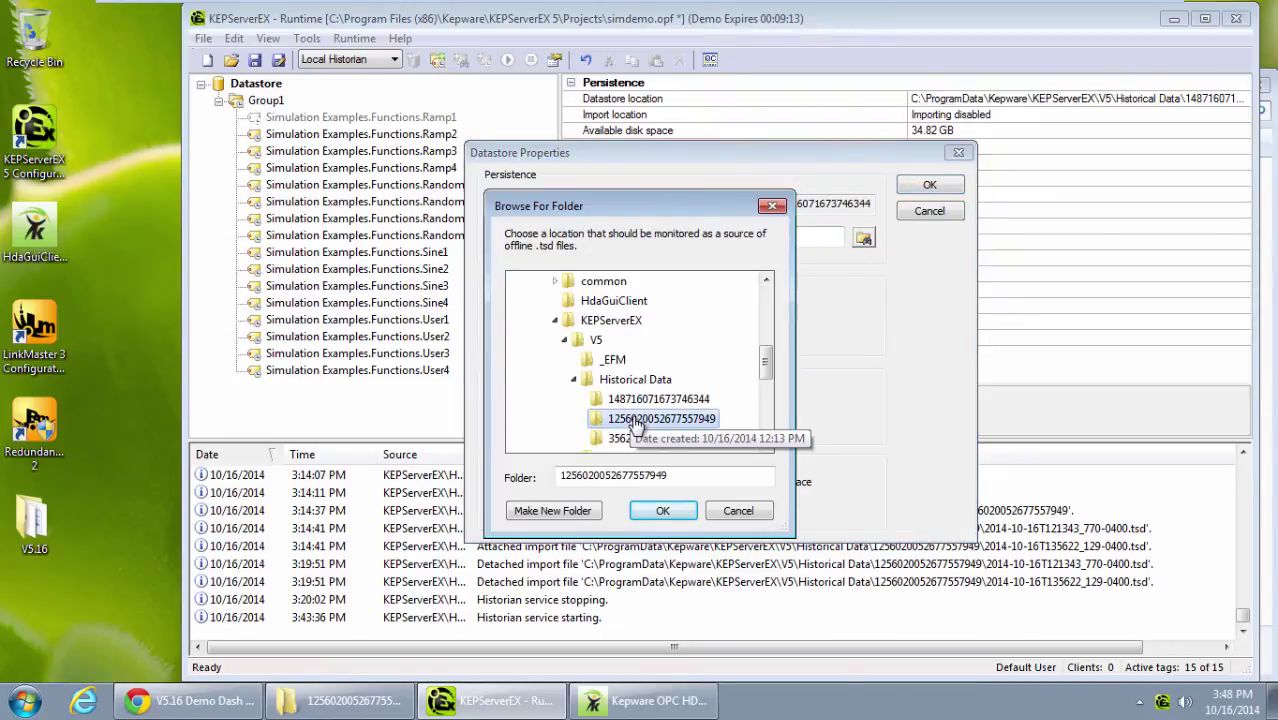
pyautogui.click(662, 510)
pyautogui.click(925, 184)
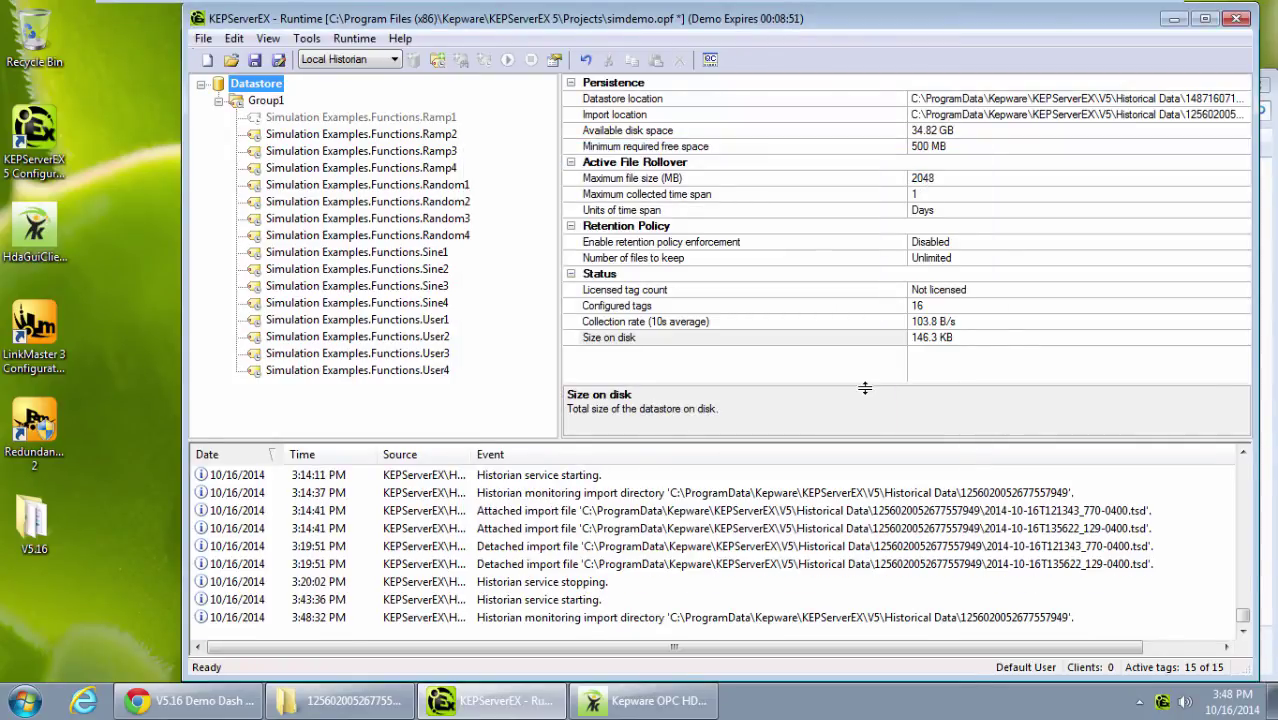
# - Review the import log events and list the 16 imported tags under _ImportedTags
pyautogui.click(499, 582)
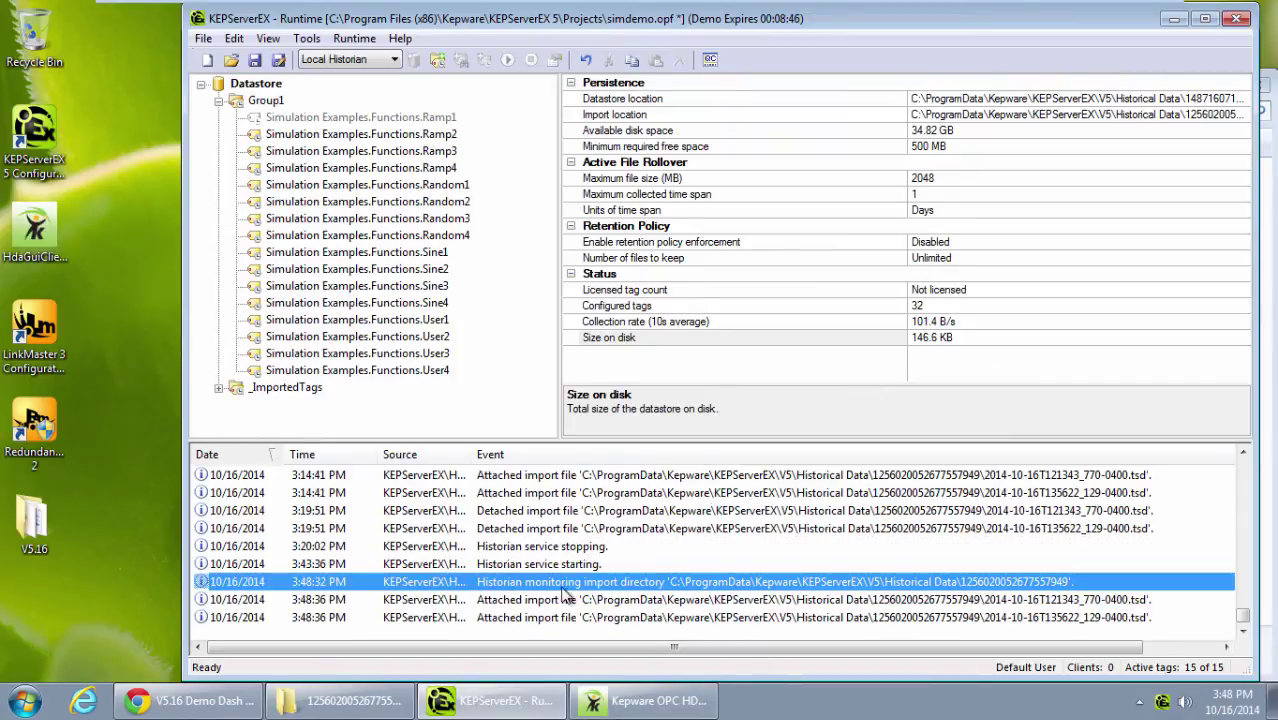
pyautogui.click(603, 597)
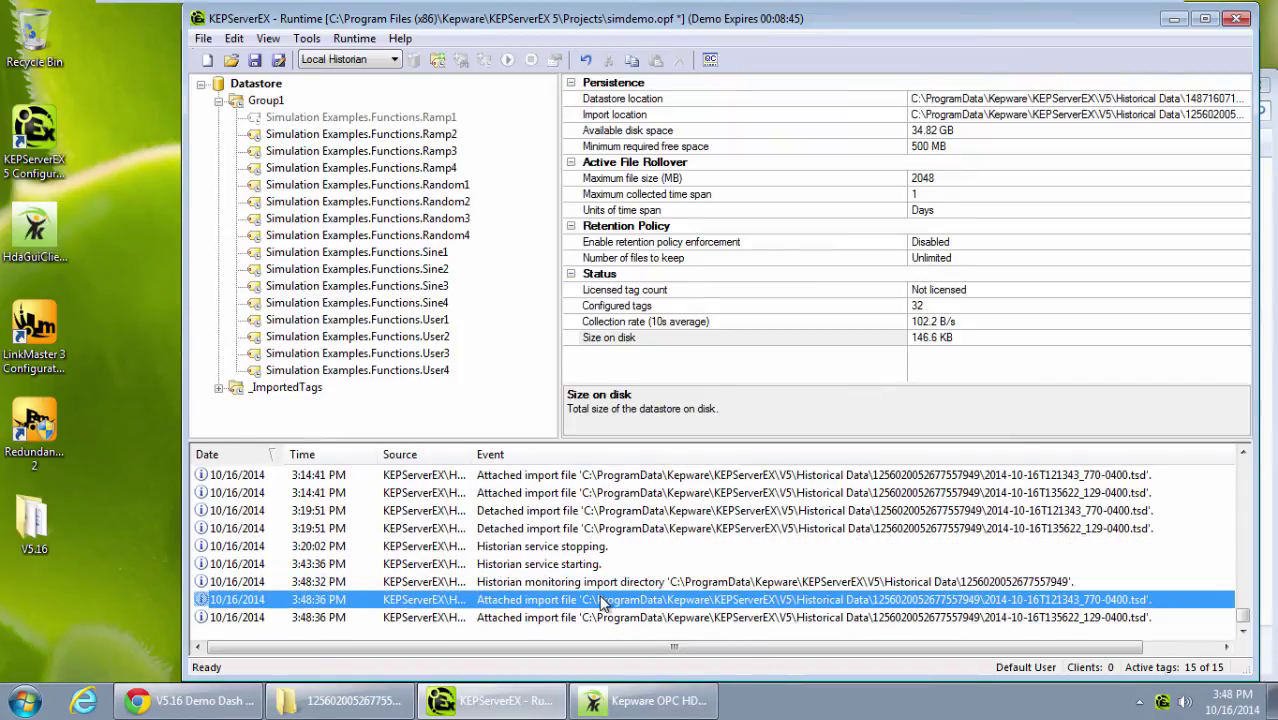
pyautogui.click(300, 390)
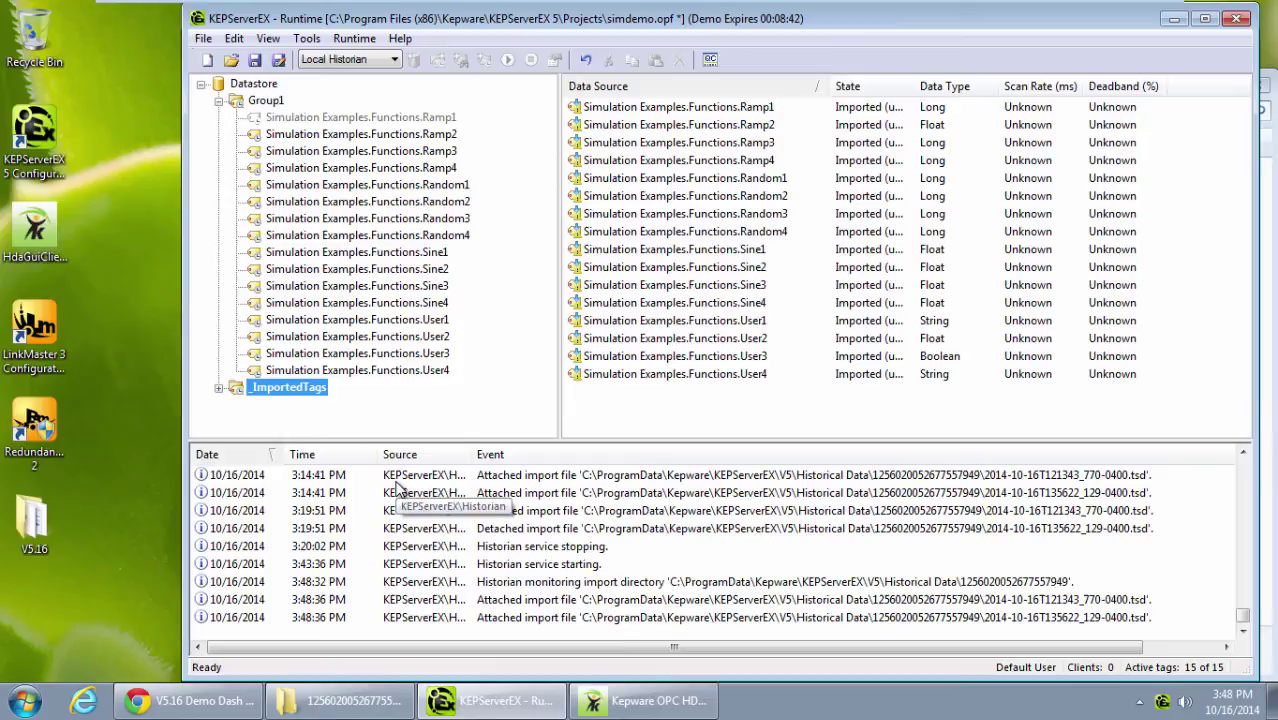